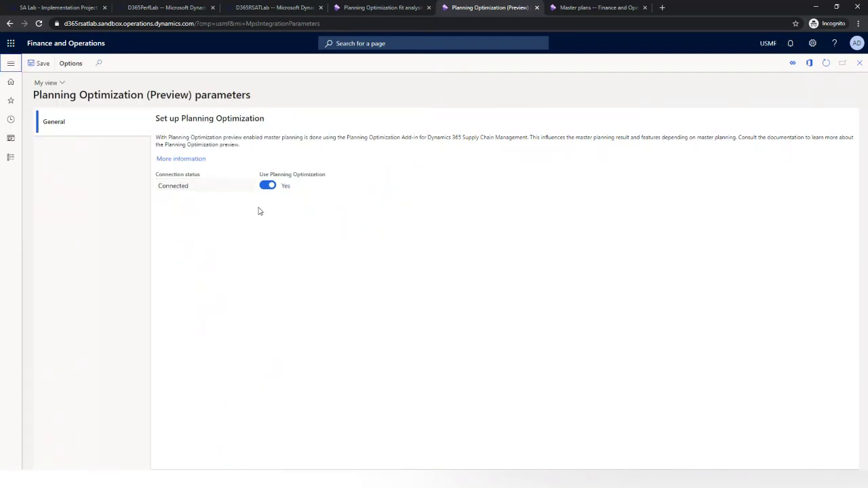
Try to switch off Use Planning Optimization, but decline the confirmation to disable it.
left_click(264, 187)
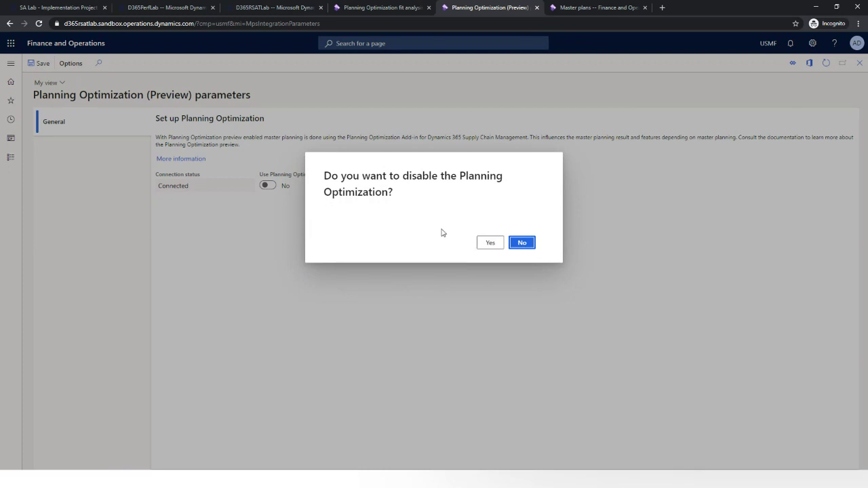
left_click(522, 243)
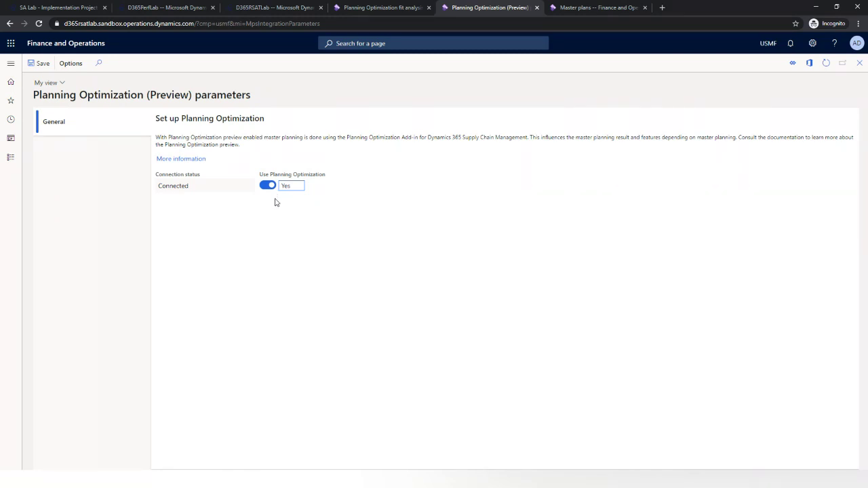
Open the favorite Master planning run dialog to view its parameters, and cancel it without running.
left_click(12, 64)
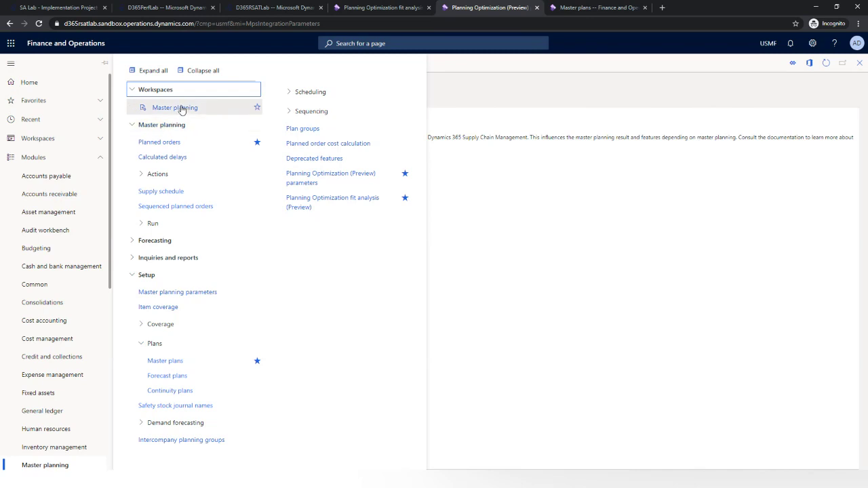
left_click(96, 103)
left_click(54, 160)
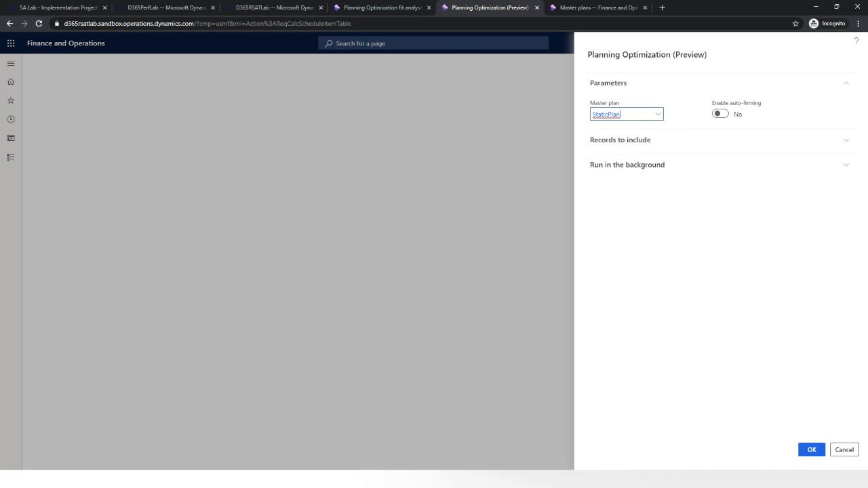
left_click(845, 451)
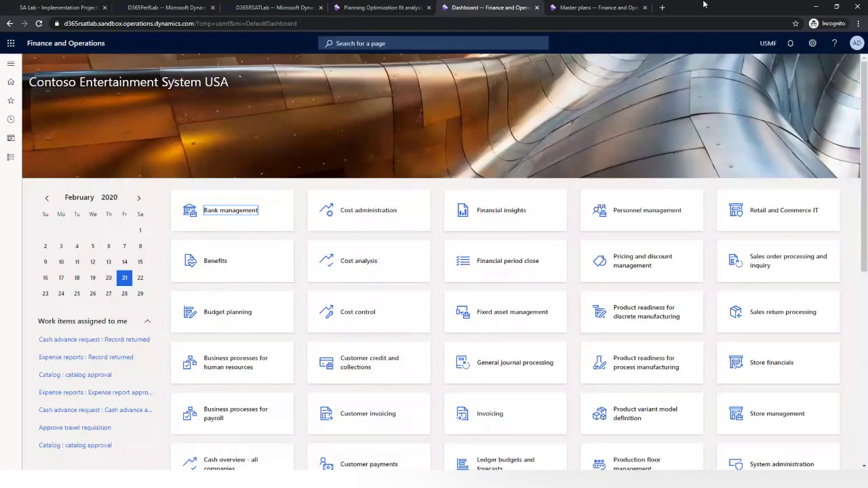
View the plan filter of master plan 1Chr on the Master plans page and close it.
left_click(604, 12)
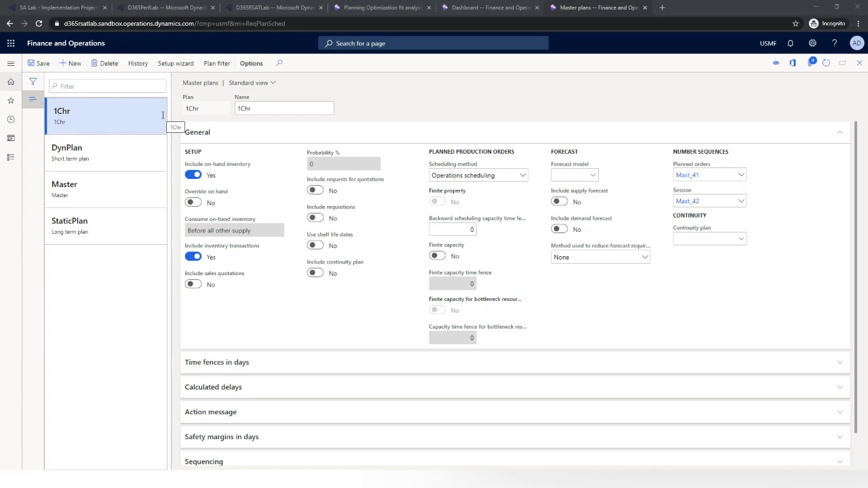
left_click(222, 64)
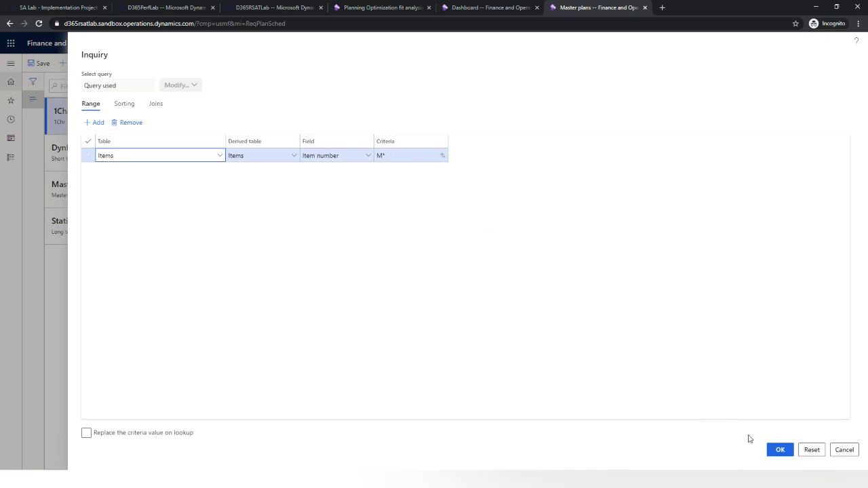
left_click(778, 451)
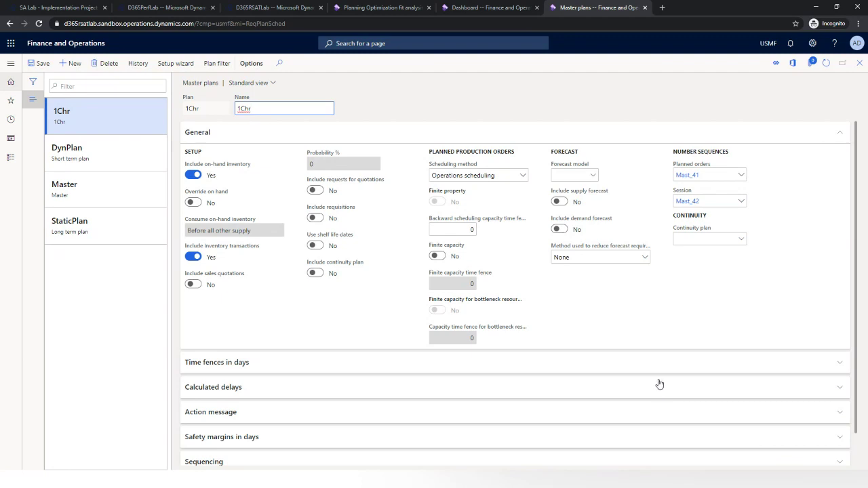
Run Planning Optimization for master plan 1Chr without an item number filter in the records to include.
left_click(11, 63)
left_click(54, 155)
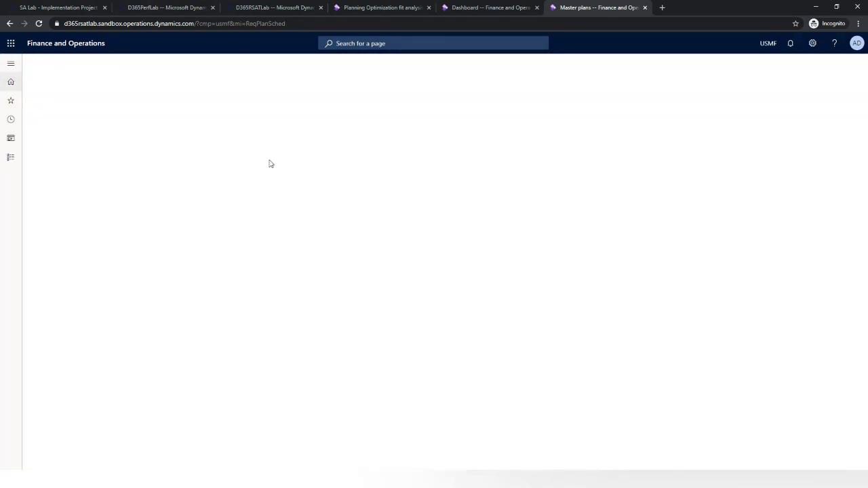
left_click(657, 114)
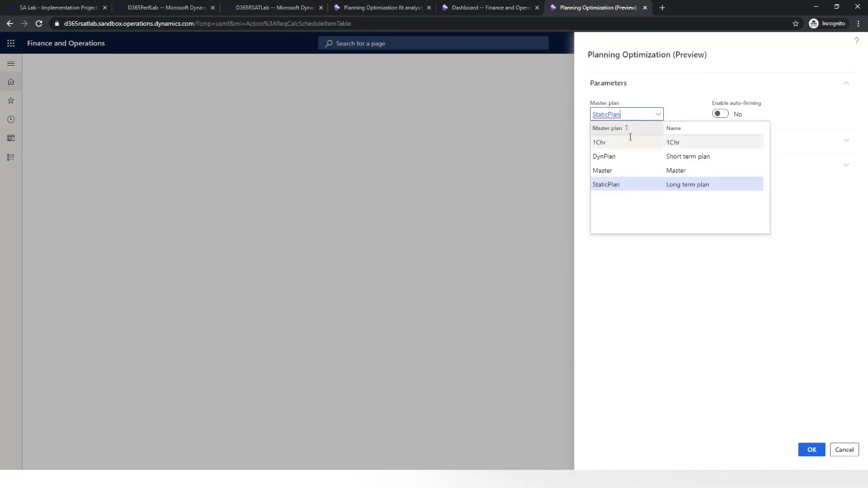
left_click(615, 142)
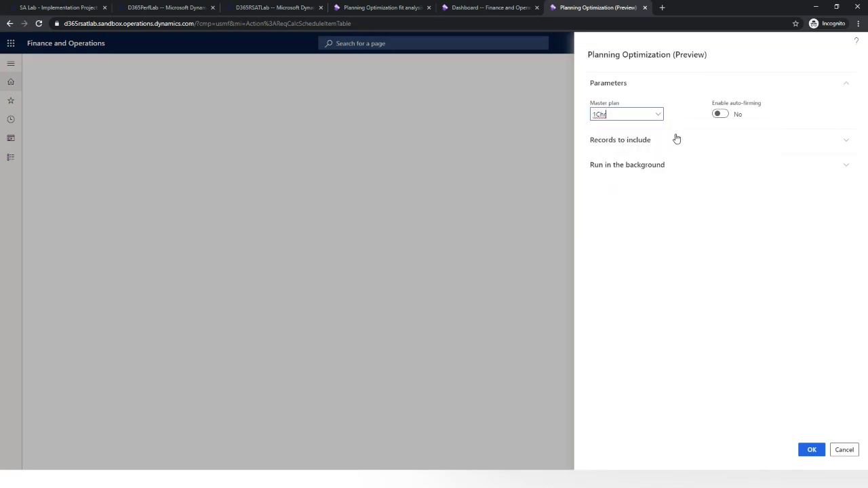
left_click(846, 140)
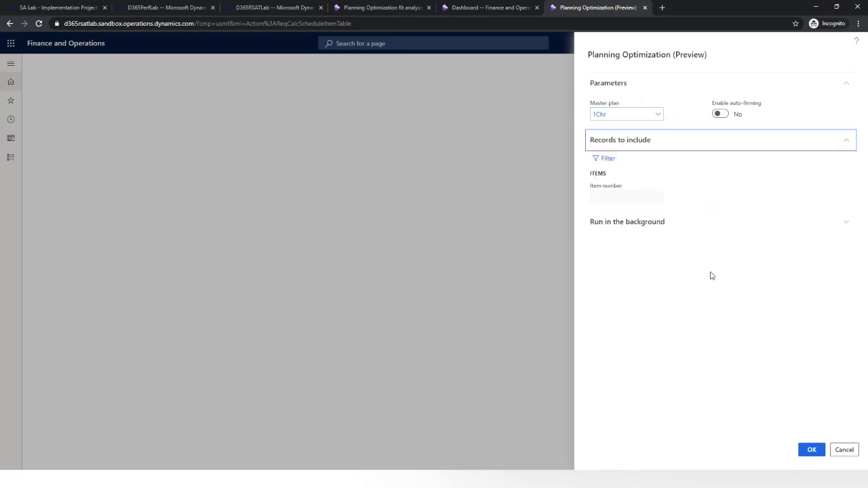
left_click(812, 450)
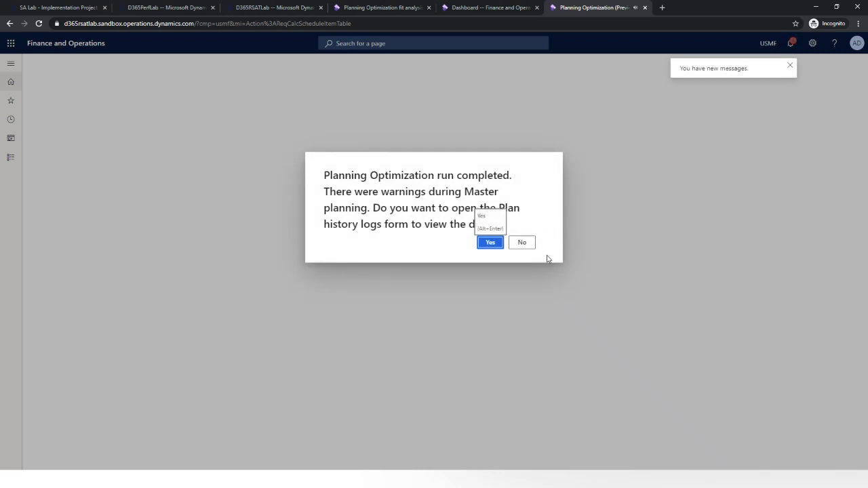
Decline opening the plan history logs, and clear all notifications in the action center.
left_click(524, 245)
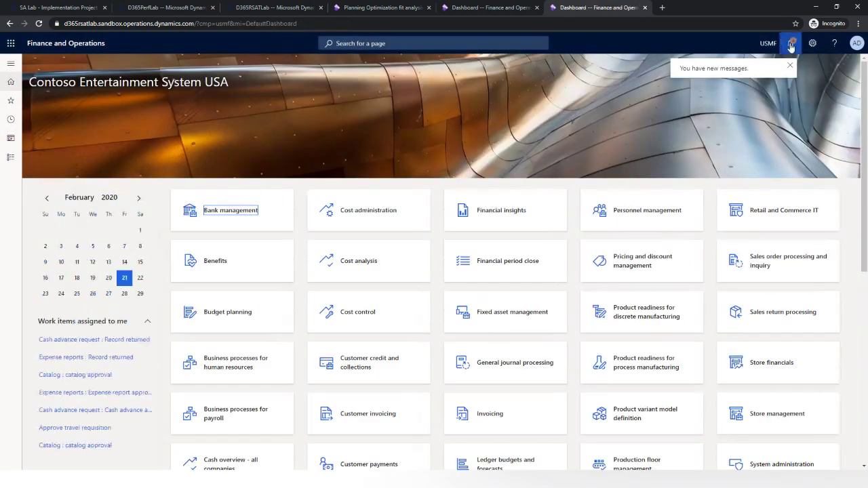
left_click(791, 44)
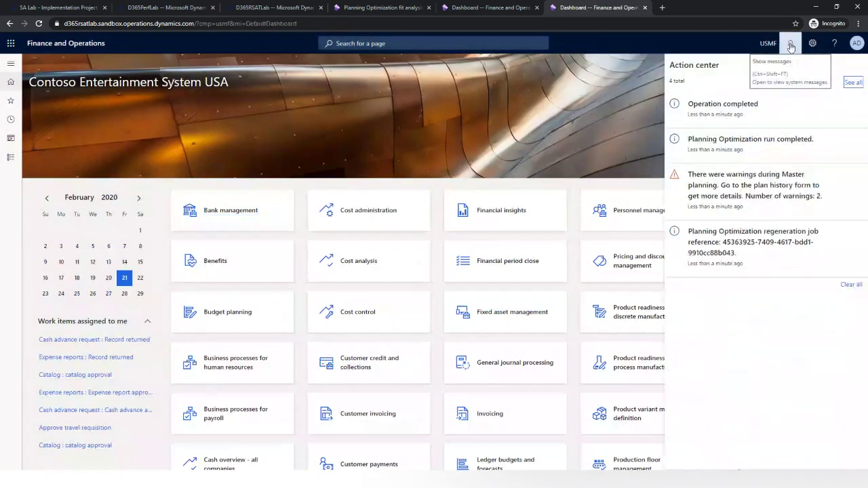
left_click(859, 284)
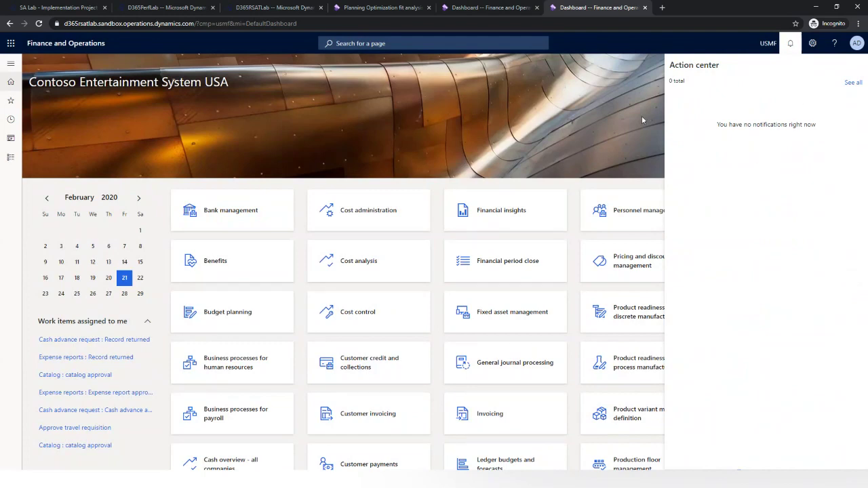
left_click(10, 65)
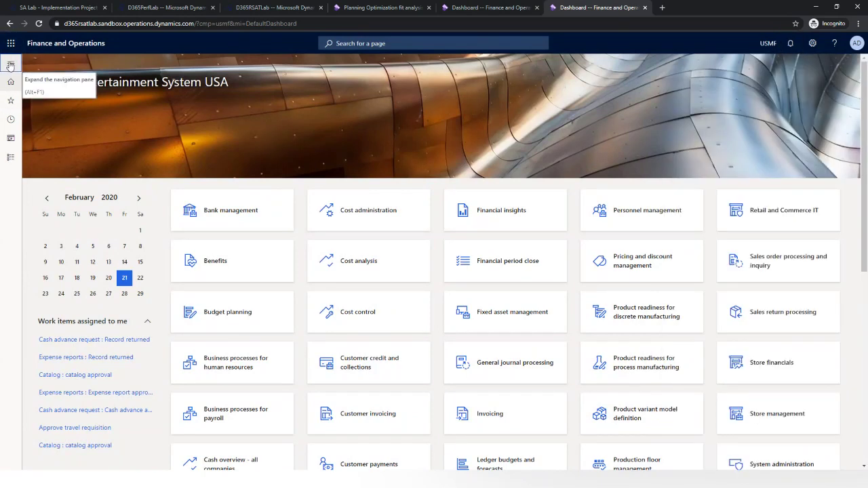
Open the planned orders list, show the orders of plan 1Chr and look through them.
left_click(9, 65)
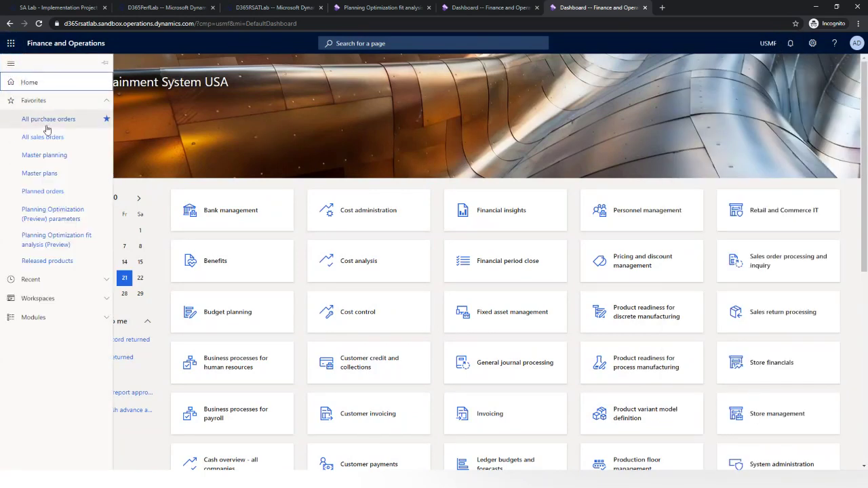
left_click(52, 193)
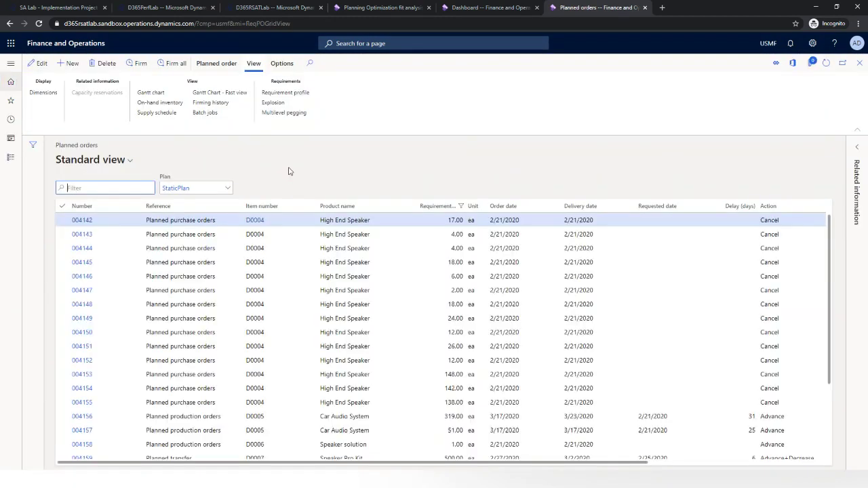
left_click(227, 188)
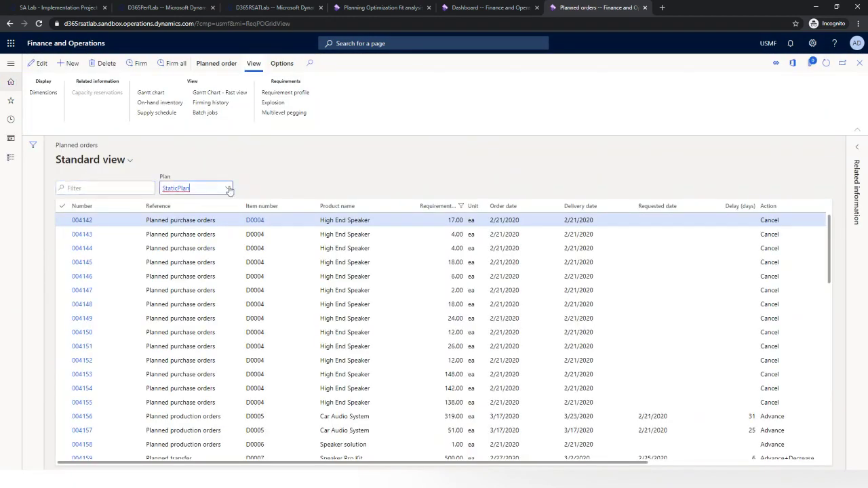
left_click(204, 216)
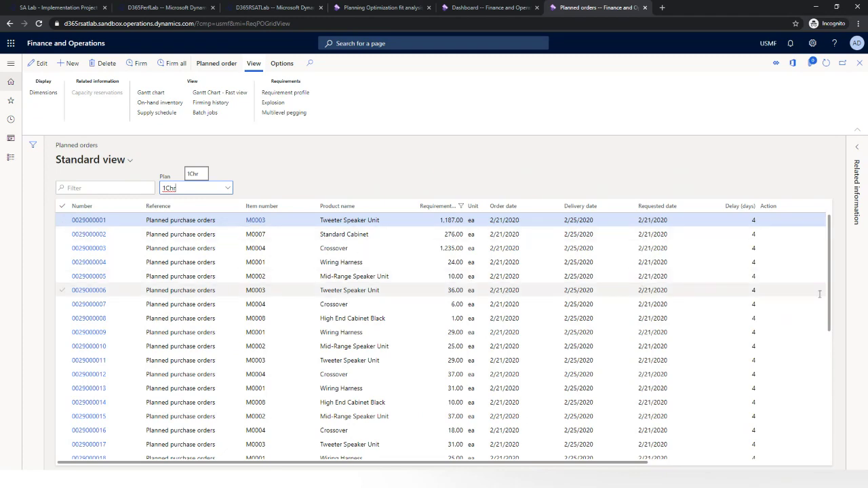
left_click_drag(829, 261, 824, 373)
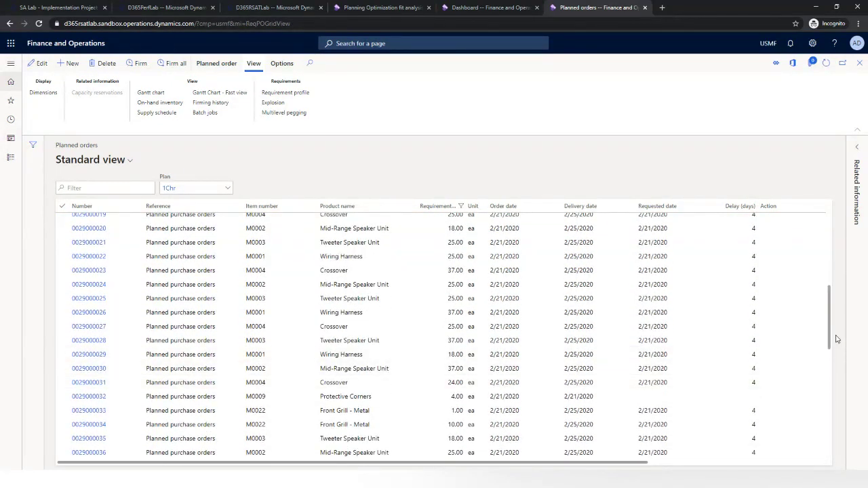
scroll(826, 373, "down", 1)
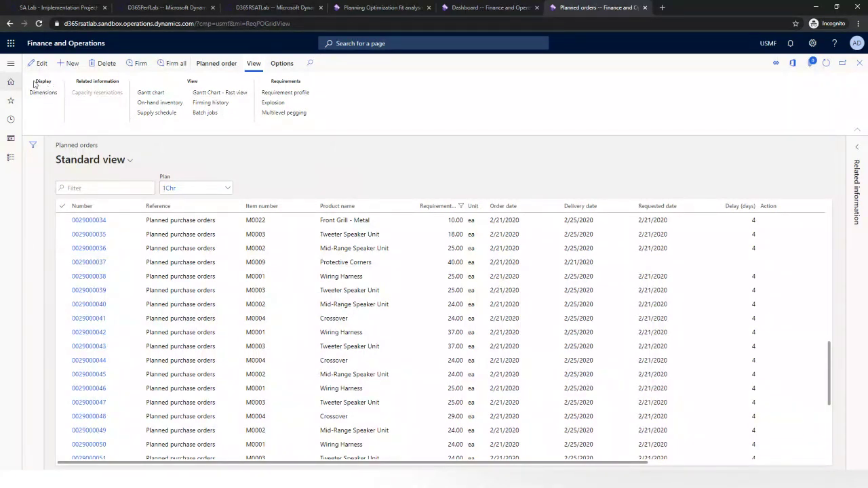
Prepare another Planning Optimization run for plan 1Chr, filtering the included records by item number *1.
left_click(11, 67)
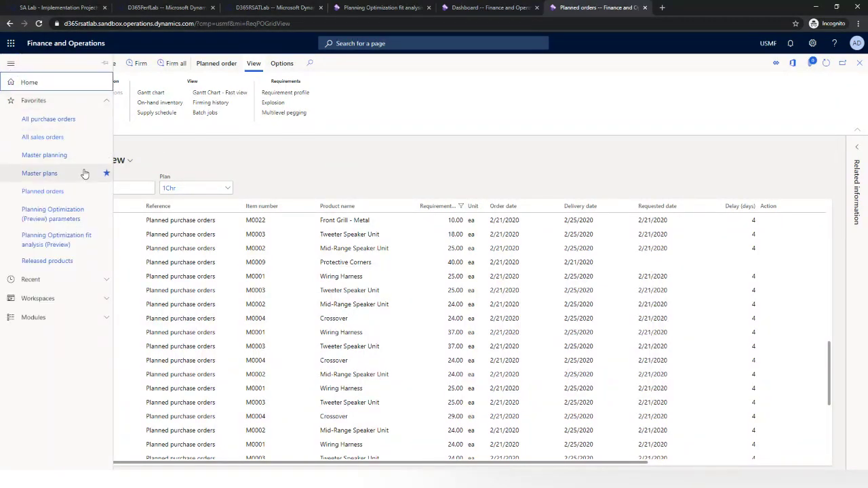
left_click(66, 157)
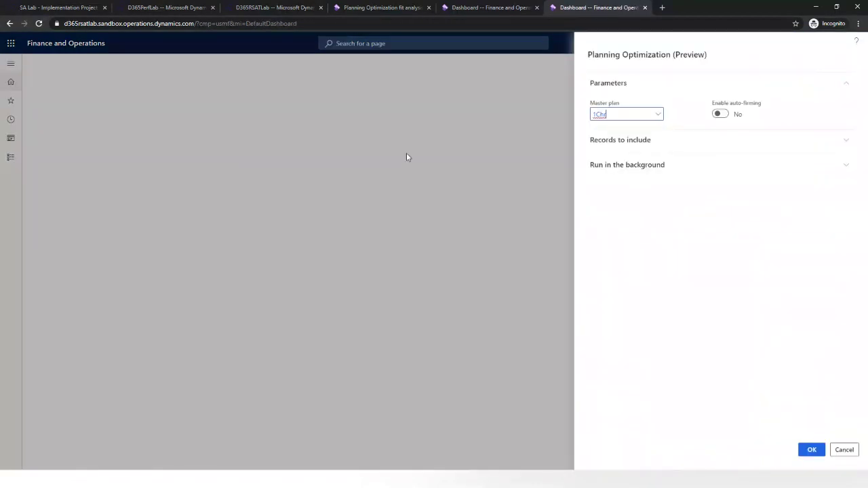
left_click(849, 145)
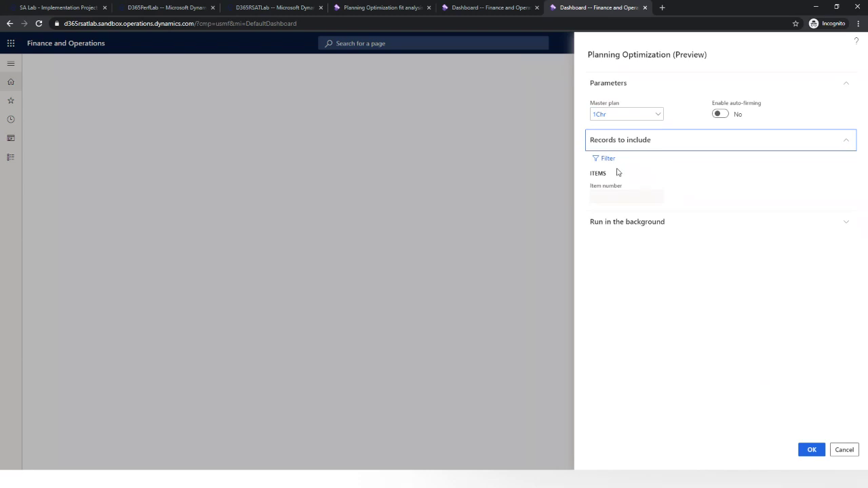
left_click(612, 160)
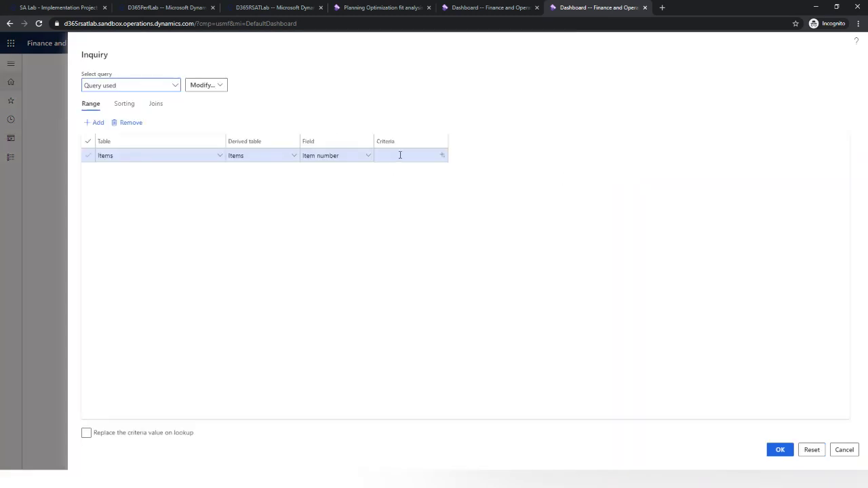
left_click(400, 155)
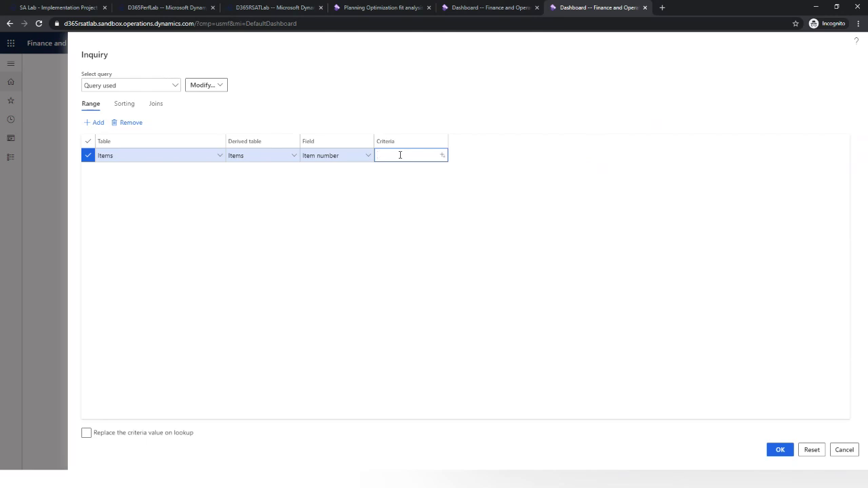
type("*")
left_click(780, 449)
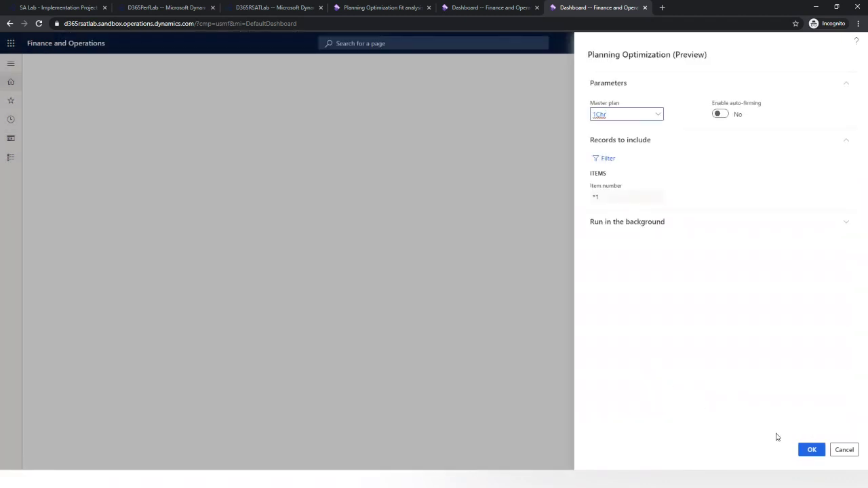
Run the filtered Planning Optimization job and clear all its notifications in the action center.
left_click(804, 451)
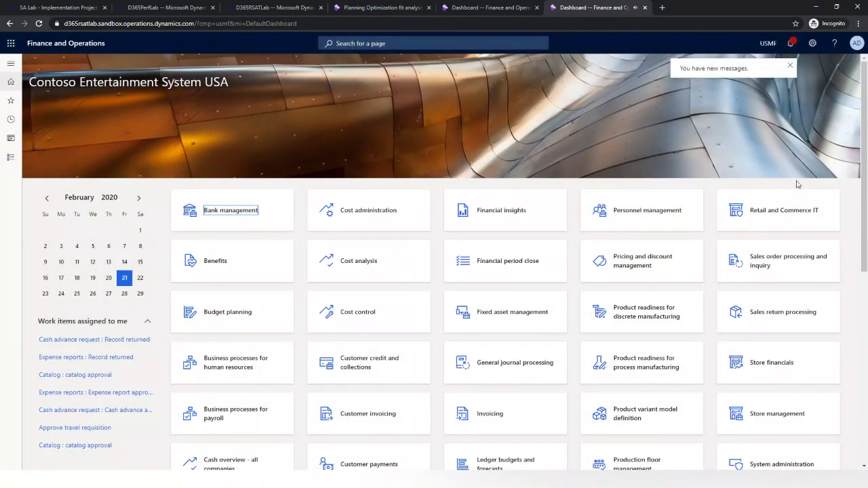
left_click(789, 43)
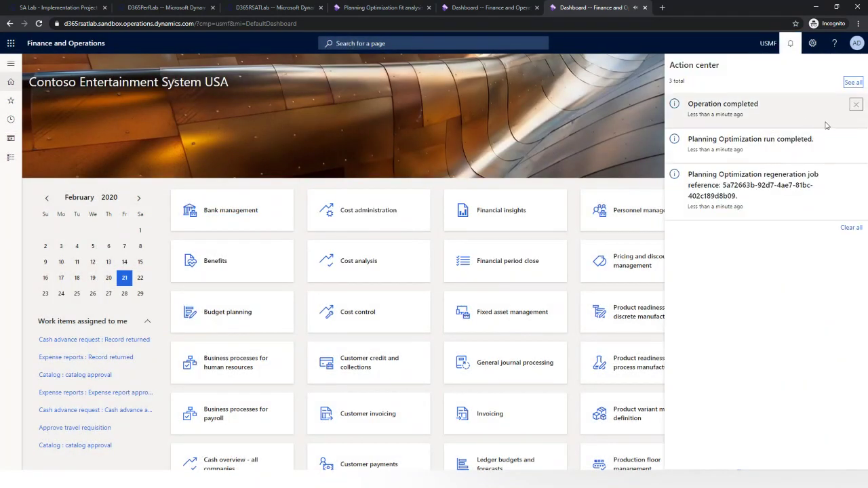
left_click(850, 228)
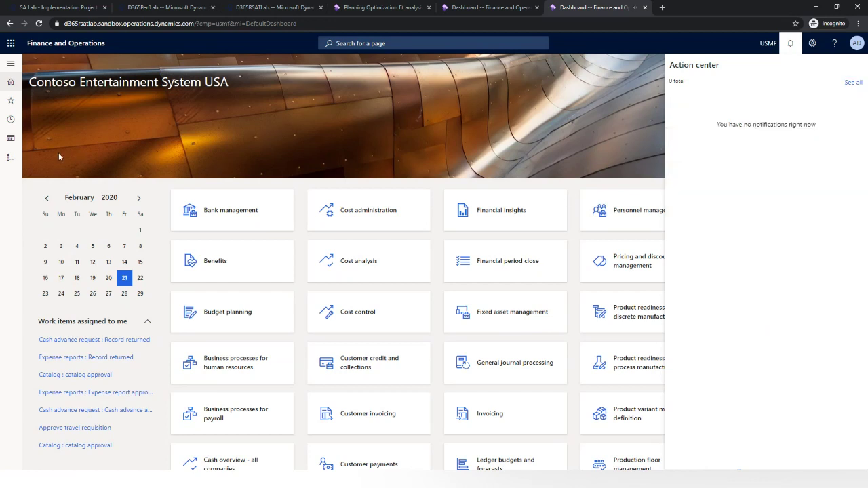
Open the planned orders list for plan 1Chr and delete all of its planned orders.
left_click(11, 68)
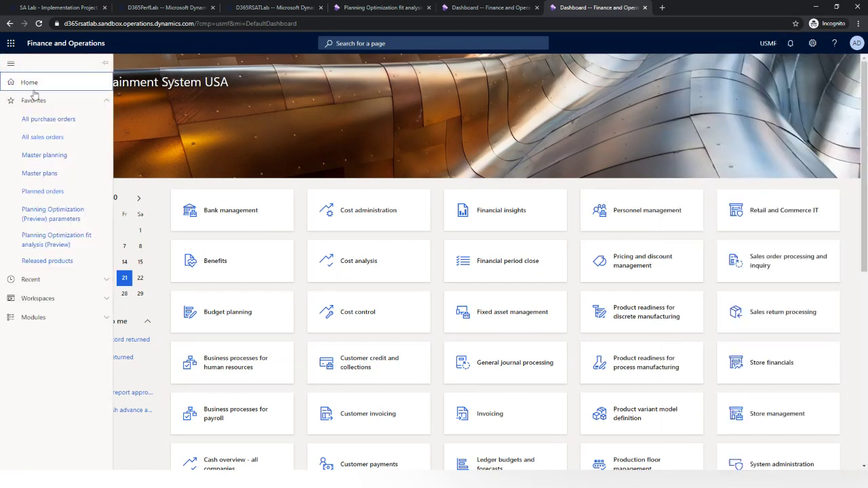
left_click(54, 191)
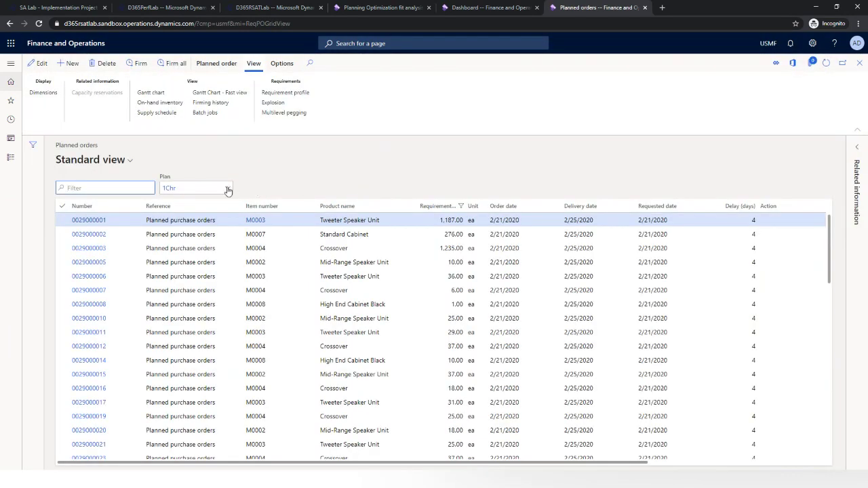
left_click(228, 190)
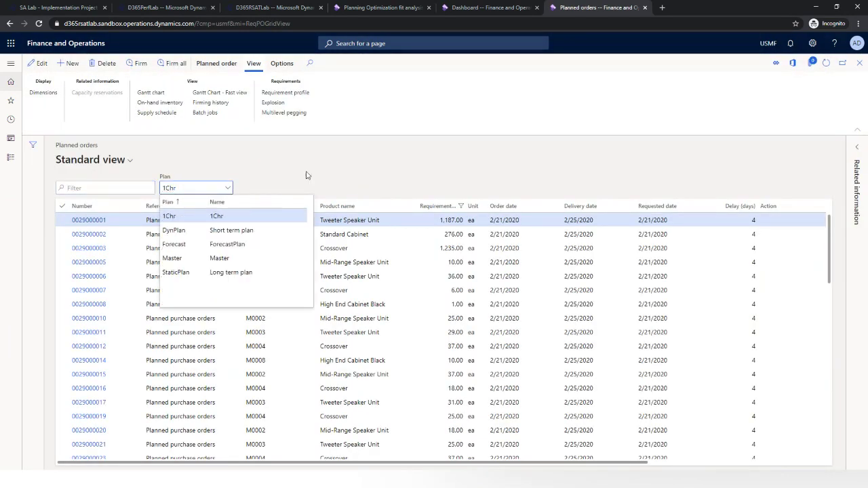
left_click(346, 174)
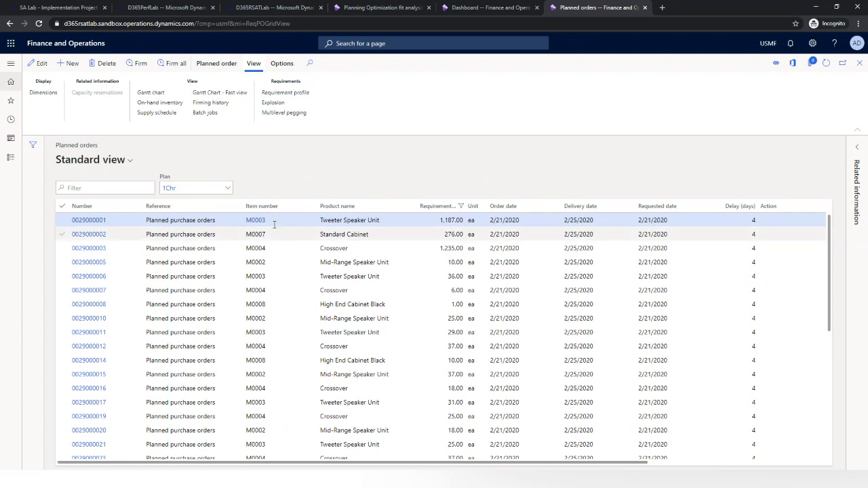
mouse_move(274, 228)
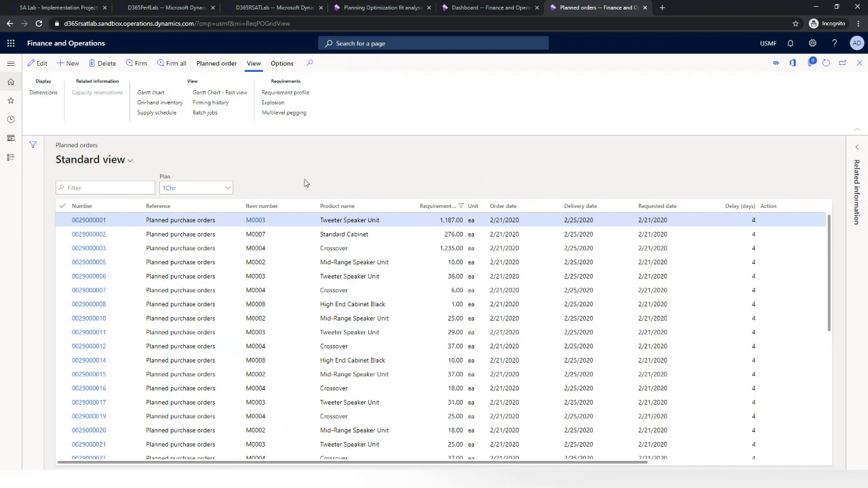
left_click(62, 207)
left_click(101, 63)
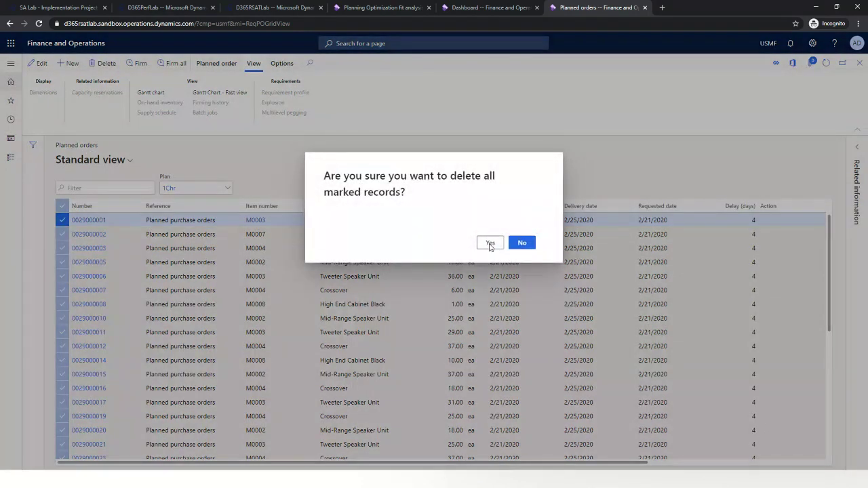
left_click(489, 243)
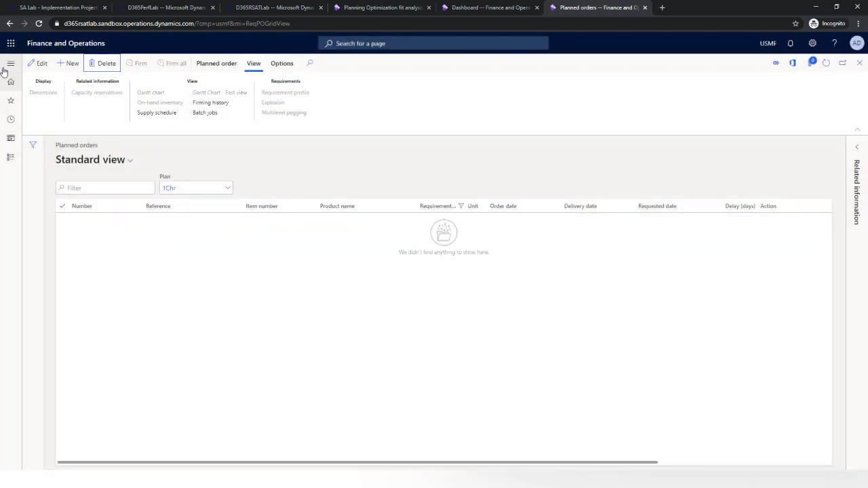
Run Planning Optimization again for plan 1Chr with the item number filter *1, and open the planned orders list.
left_click(11, 67)
left_click(235, 169)
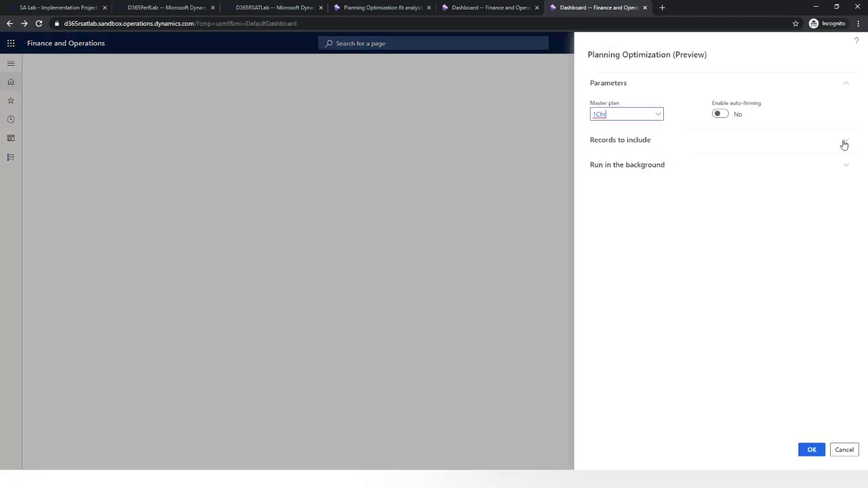
left_click(843, 143)
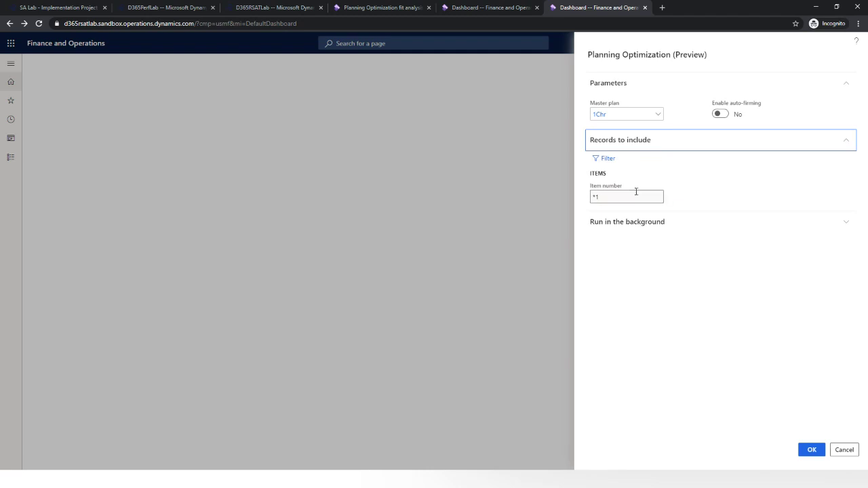
left_click(810, 449)
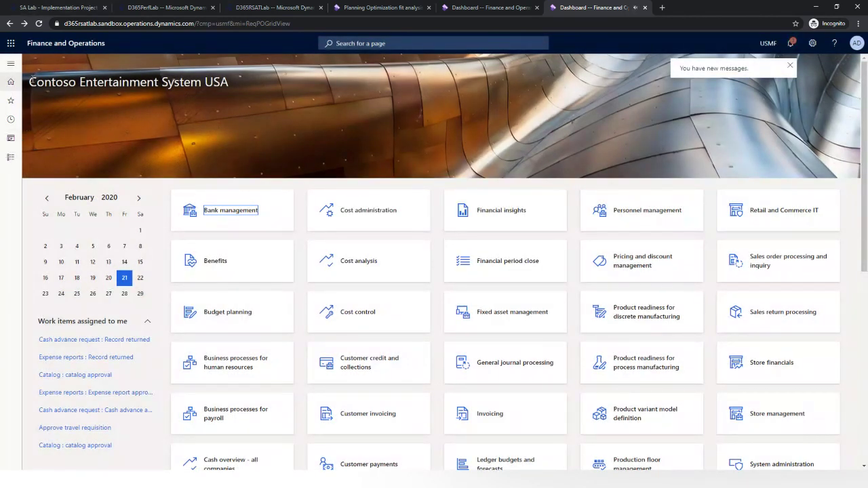
left_click(10, 63)
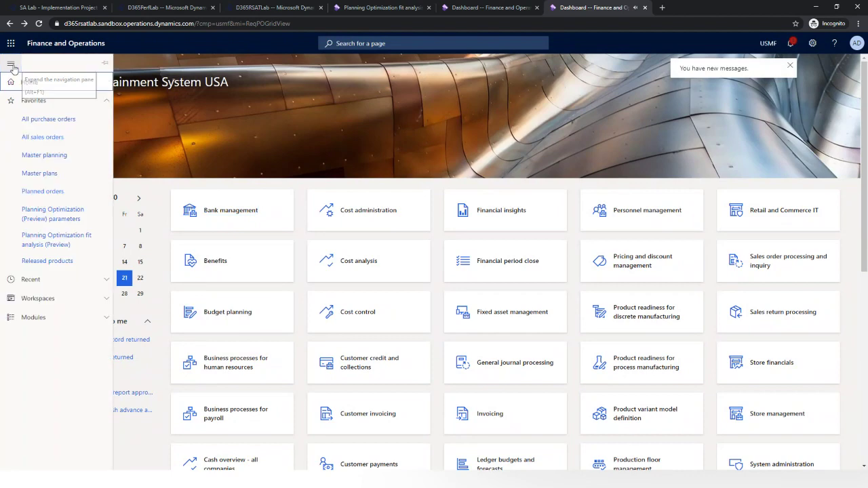
left_click(53, 192)
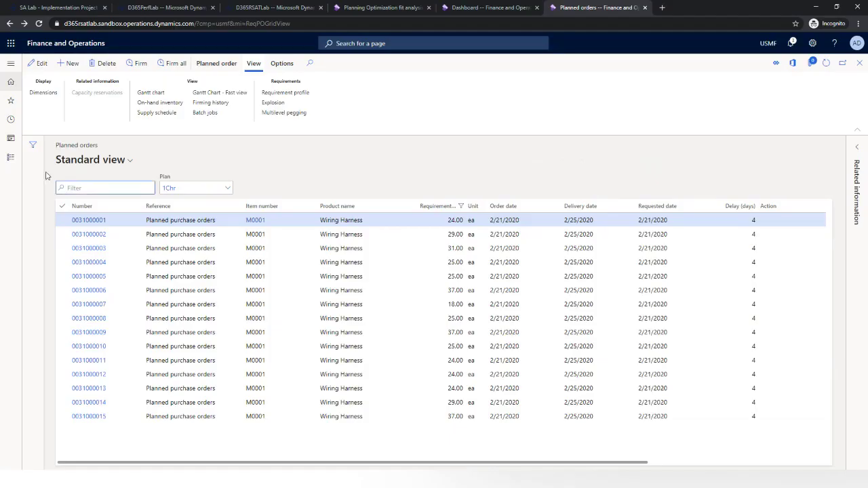
Open the net requirements of released product M0001, Wiring Harness.
left_click(11, 63)
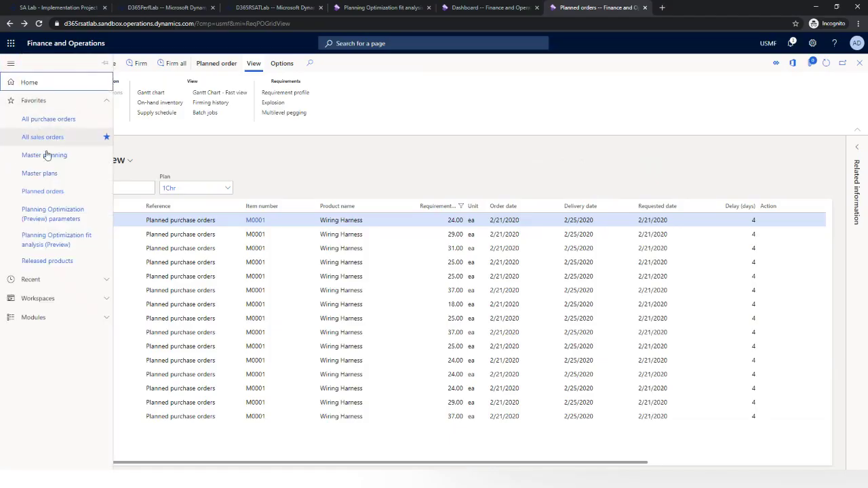
left_click(59, 262)
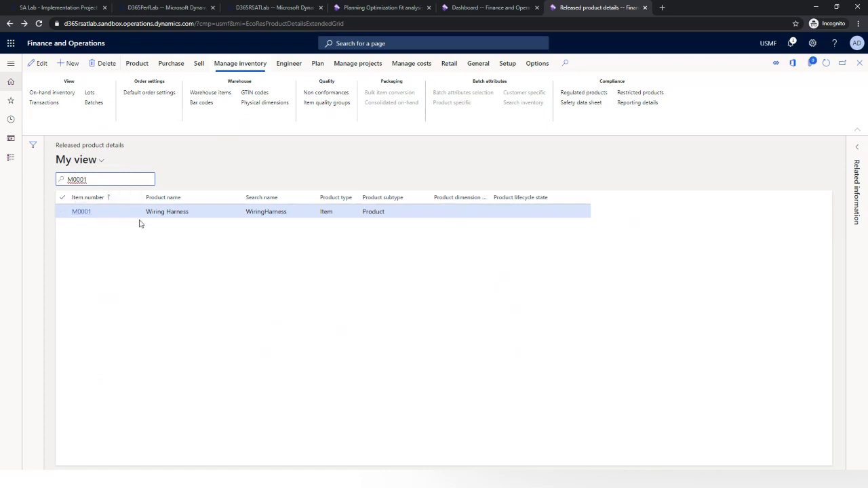
left_click(319, 64)
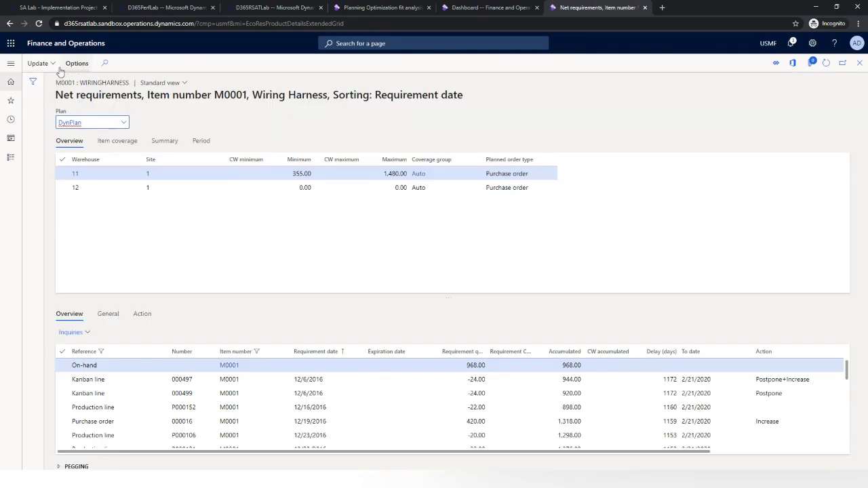
Run master planning for item M0001 with plan DynPlan, then look through its net requirements and close the page.
left_click(41, 63)
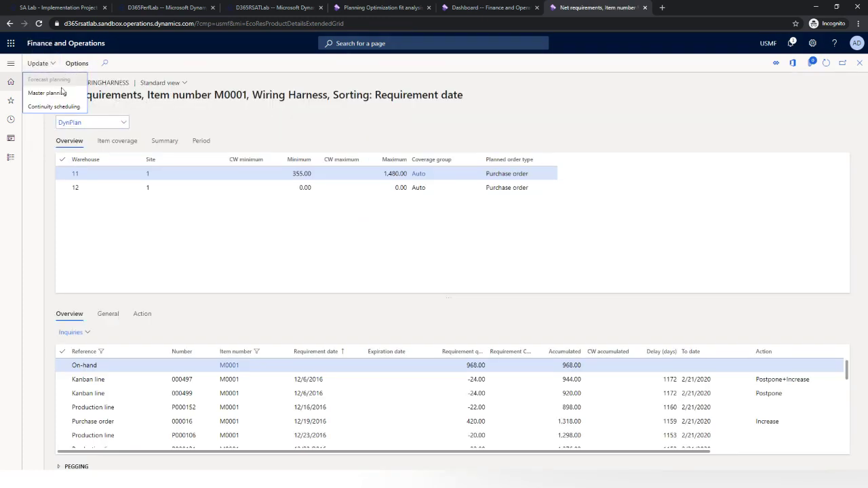
left_click(61, 93)
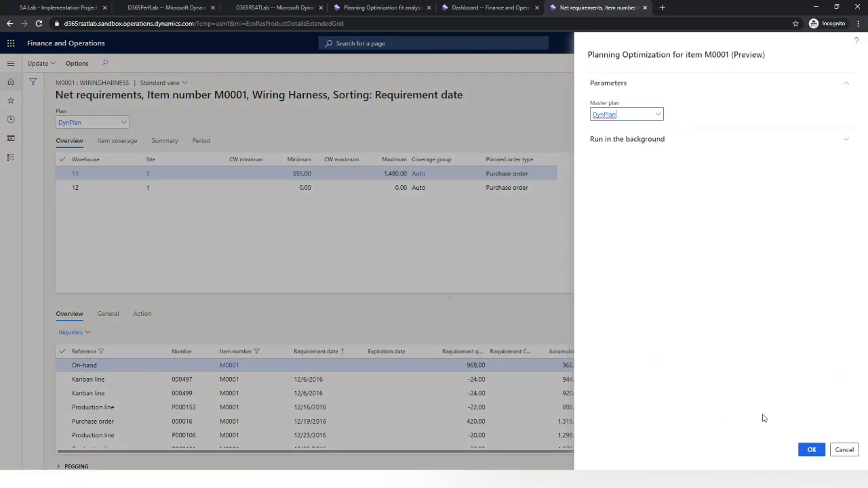
left_click(808, 450)
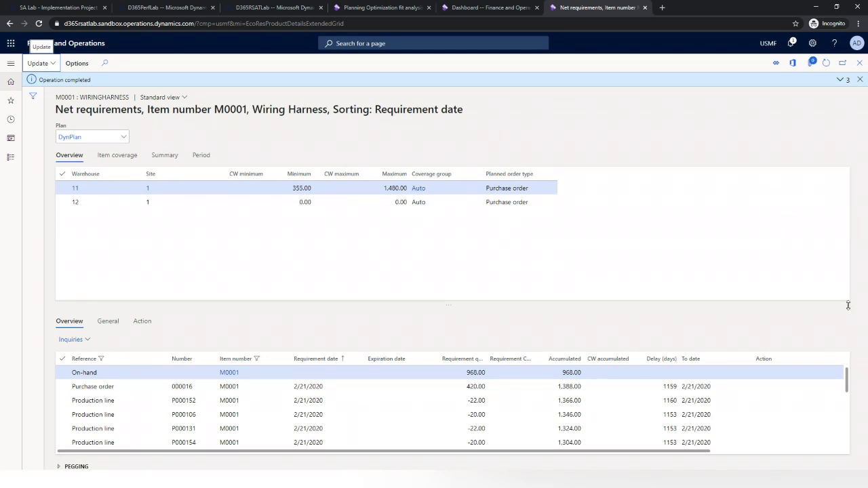
left_click_drag(846, 379, 845, 437)
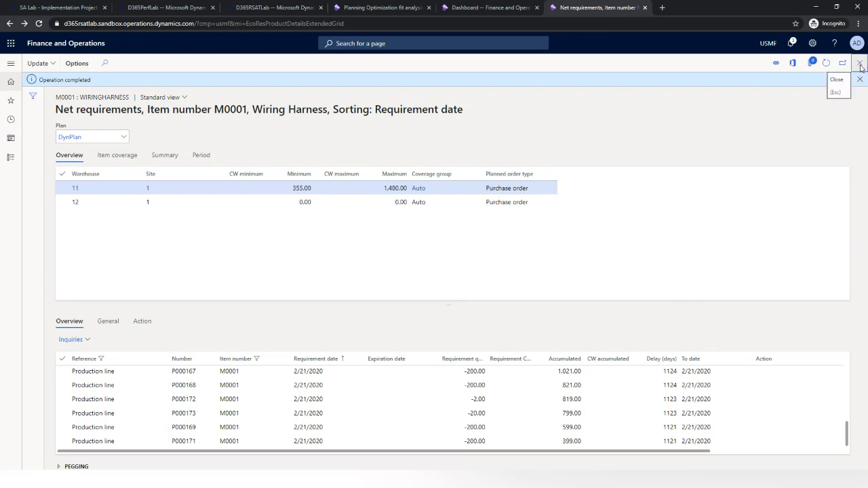
left_click(860, 69)
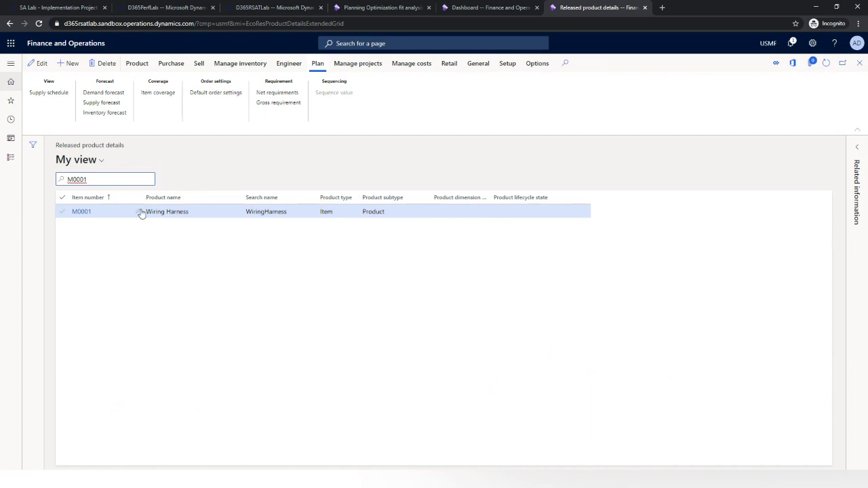
Switch the released products list to the Standard view and filter it for item D0001.
left_click(99, 163)
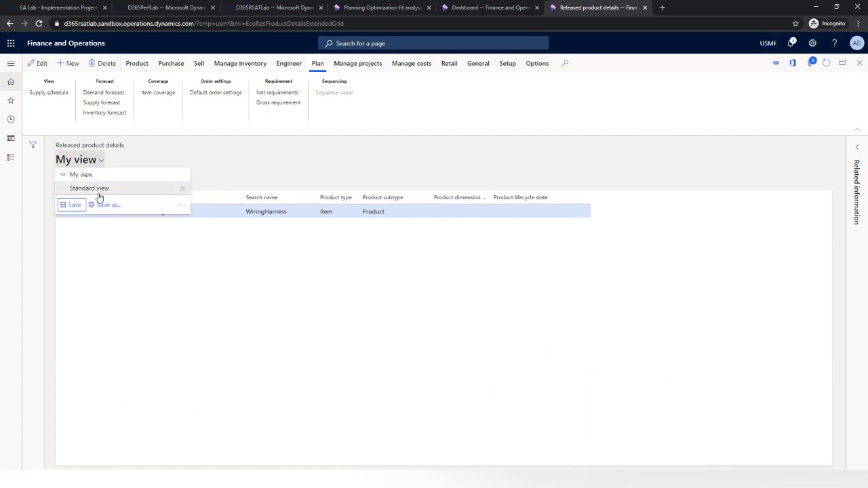
left_click(133, 190)
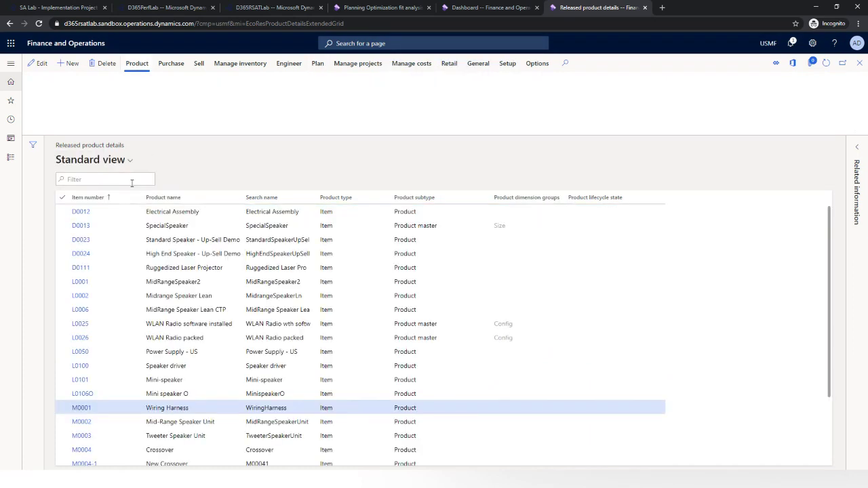
left_click(131, 180)
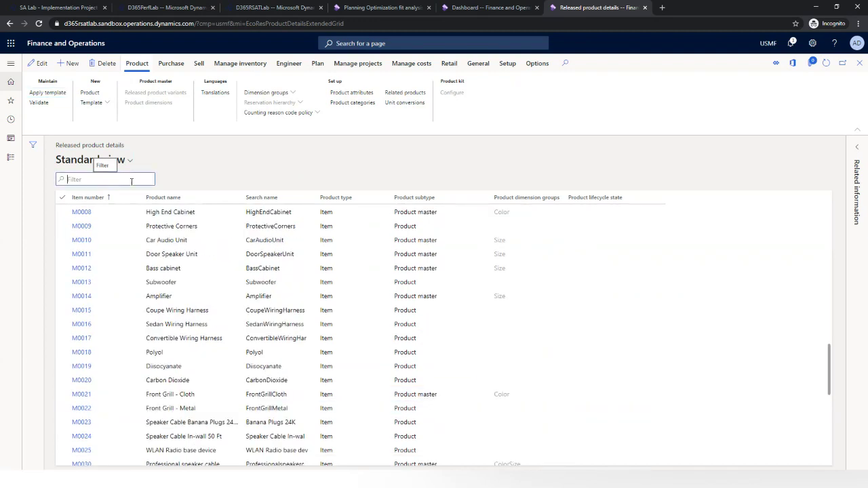
type("D0001")
key("Return")
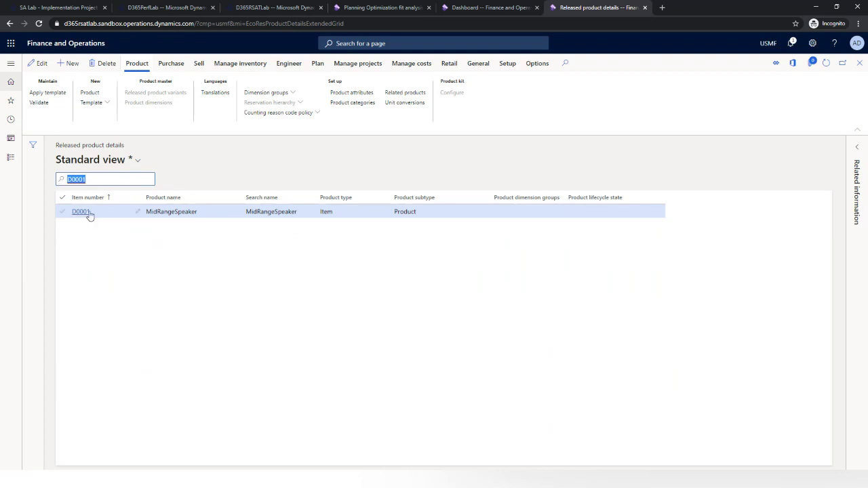
Open the planned orders list and show the orders of plan StaticPlan.
left_click(10, 64)
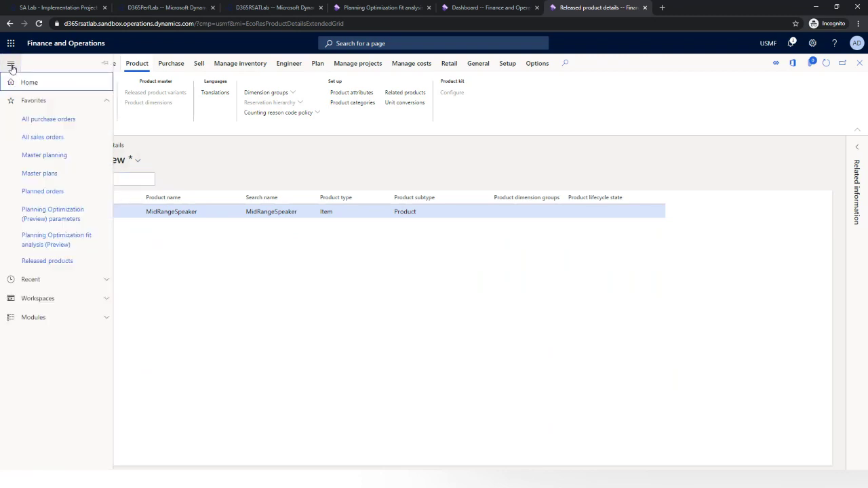
left_click(50, 192)
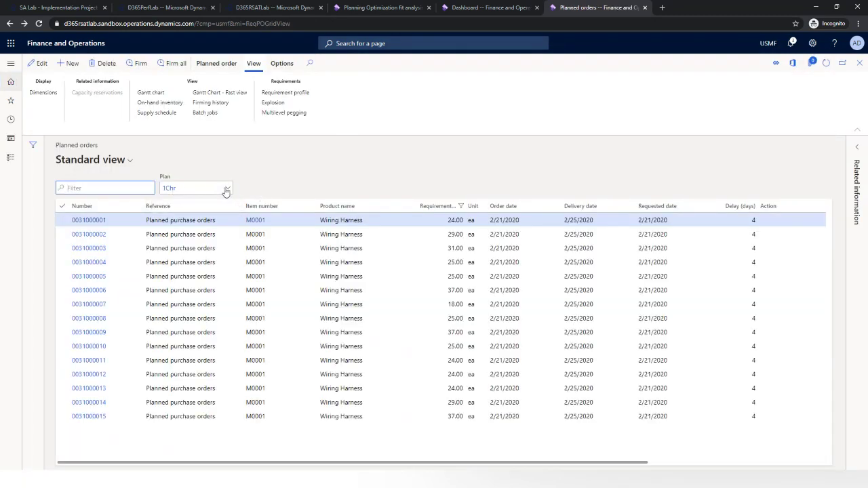
left_click(226, 193)
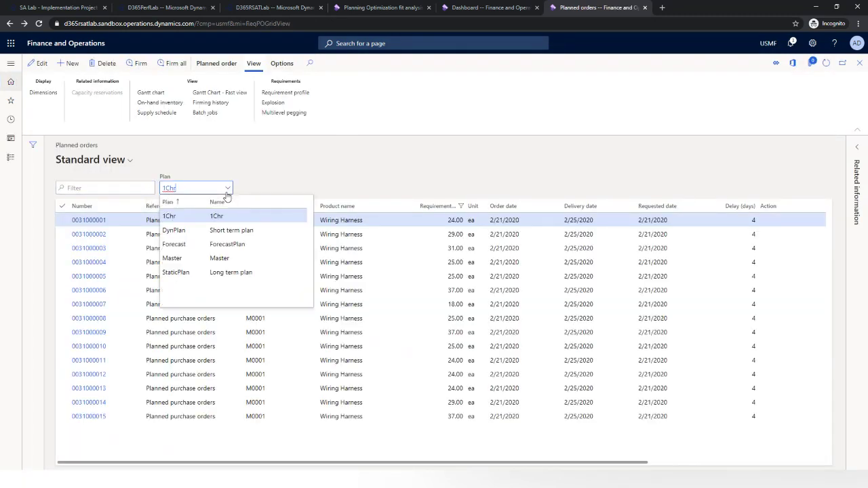
left_click(196, 272)
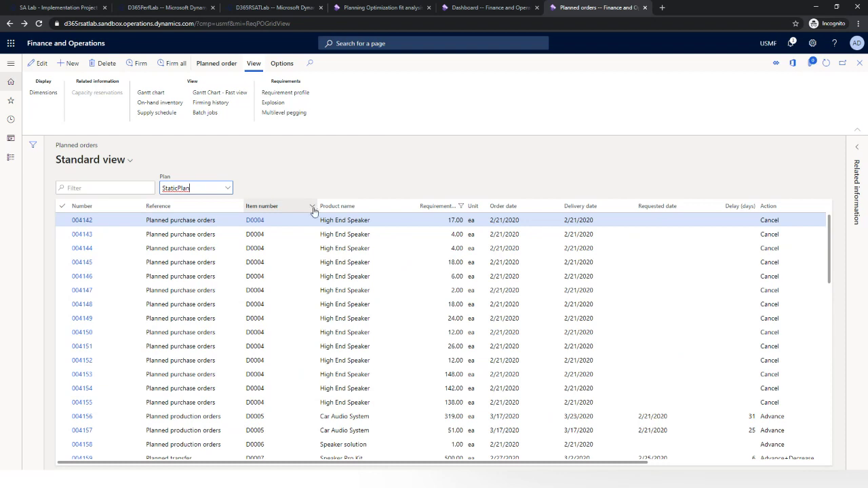
Filter the planned orders by item numbers beginning with D0001, and view the first order's details and pegging.
left_click(292, 221)
key("ctrl+g")
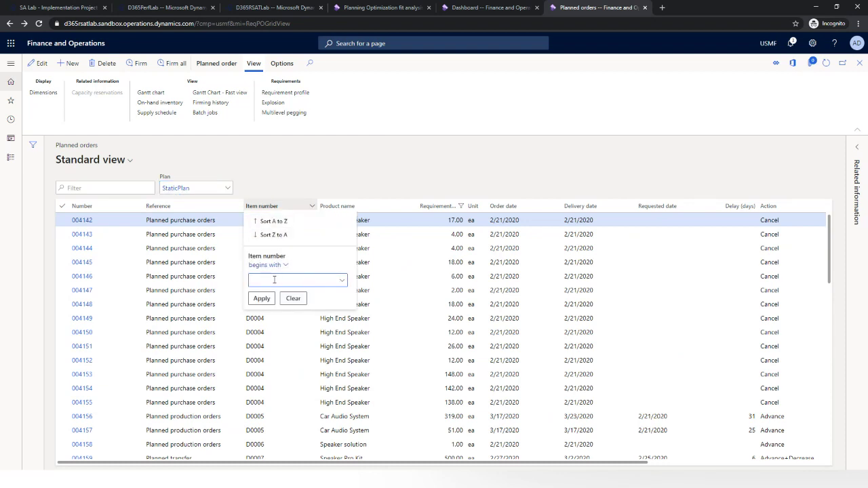
type("D0001")
left_click(270, 299)
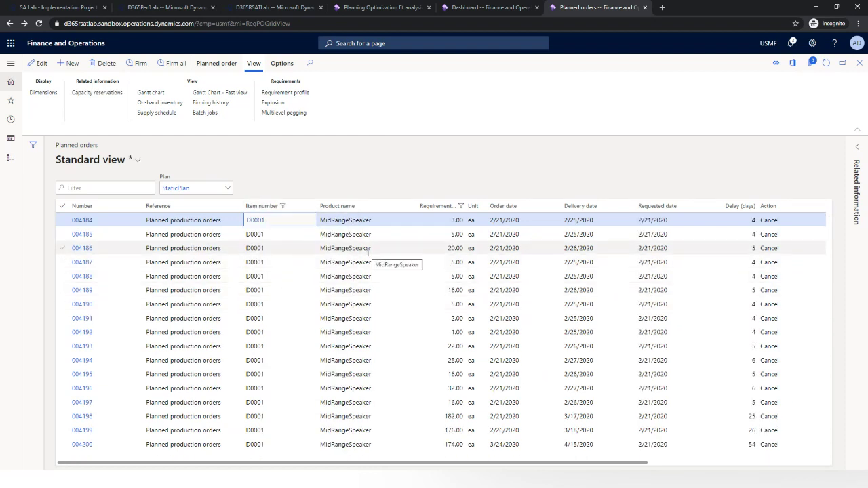
left_click(92, 223)
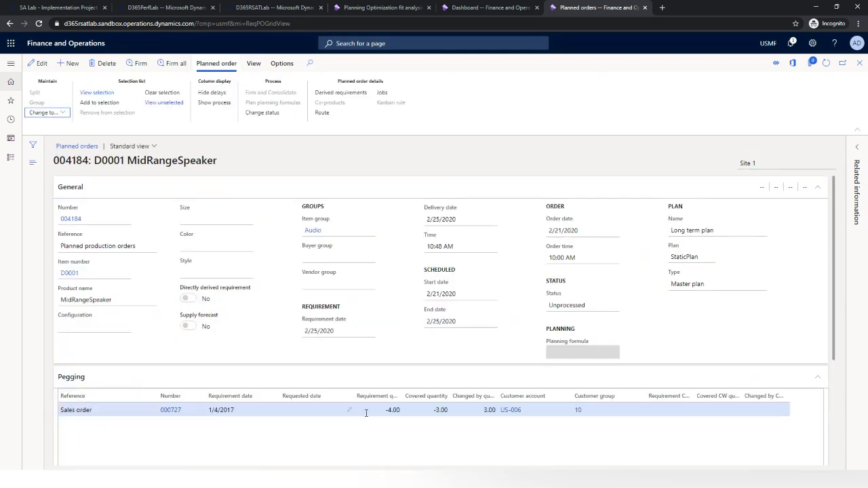
left_click(860, 63)
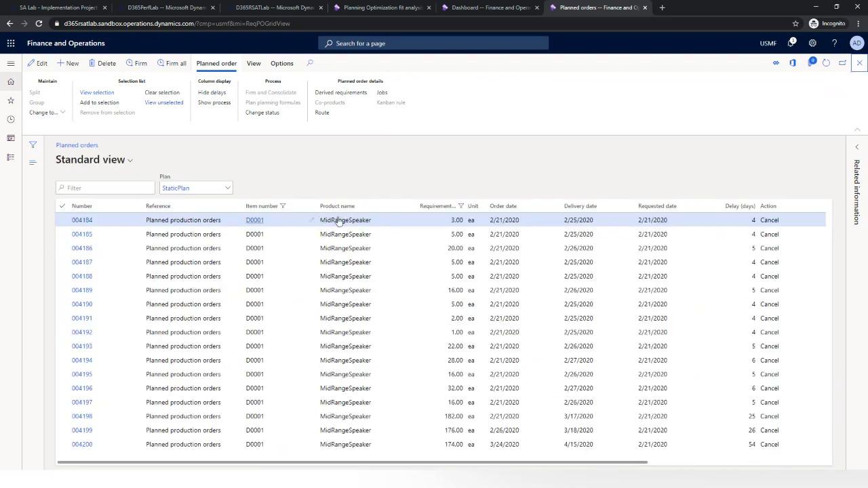
Change the item number filter of the StaticPlan planned orders to M0001.
left_click(312, 207)
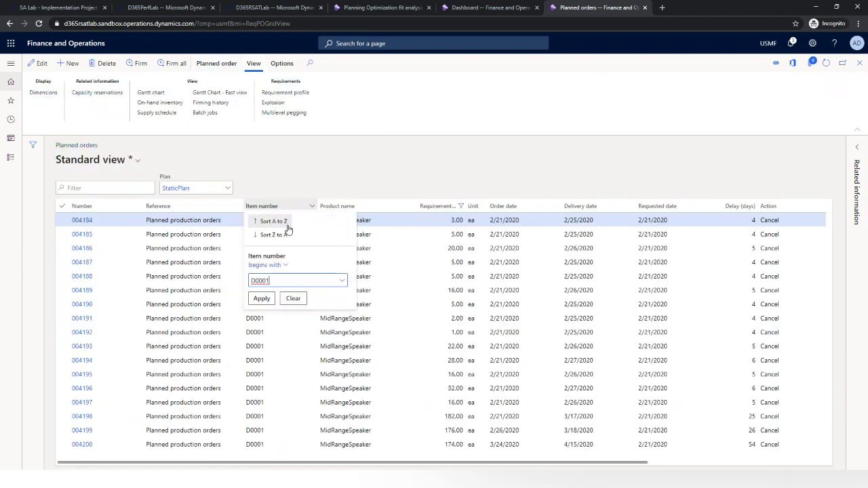
left_click(257, 283)
key("BackSpace")
type("M")
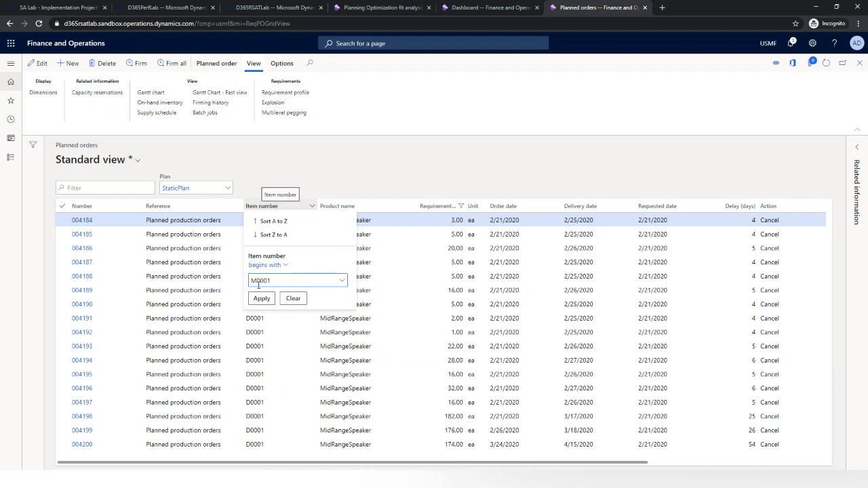
left_click(261, 298)
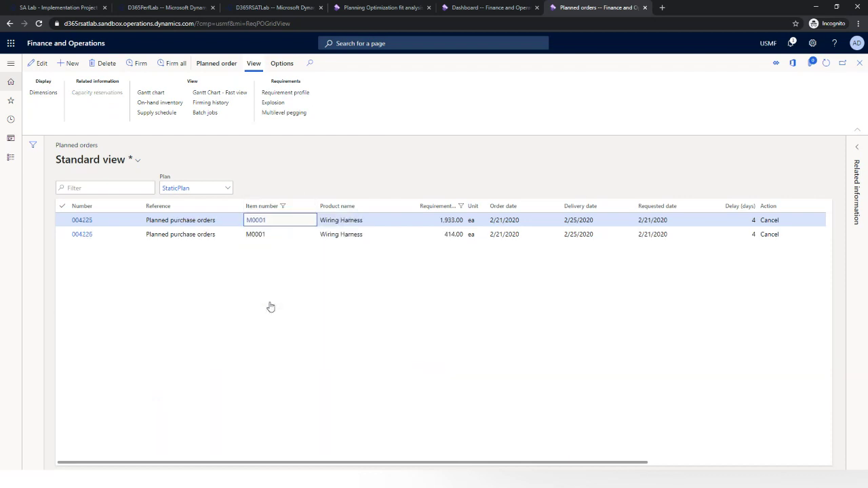
Open the first M0001 planned order and review all of its pegging lines, with the general details collapsed.
left_click(81, 220)
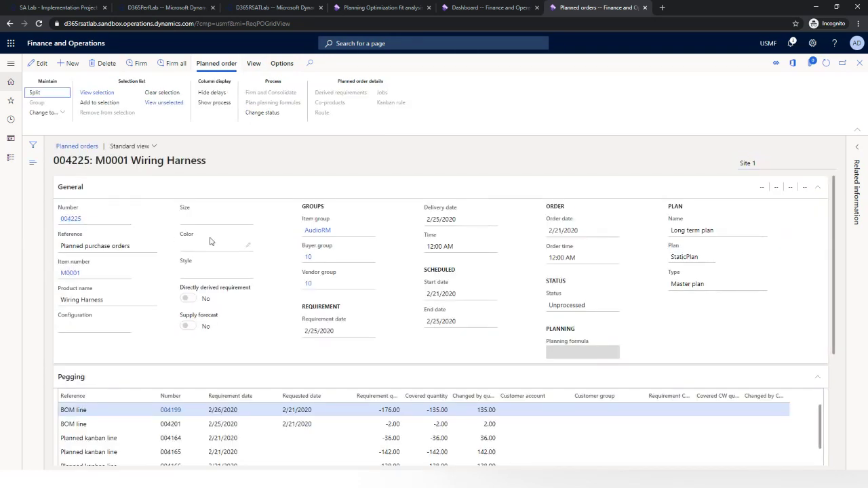
left_click(822, 189)
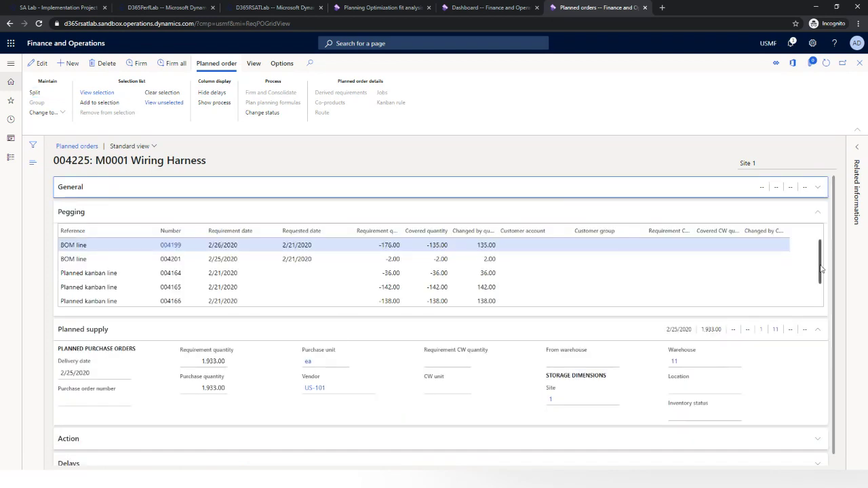
left_click_drag(820, 269, 819, 297)
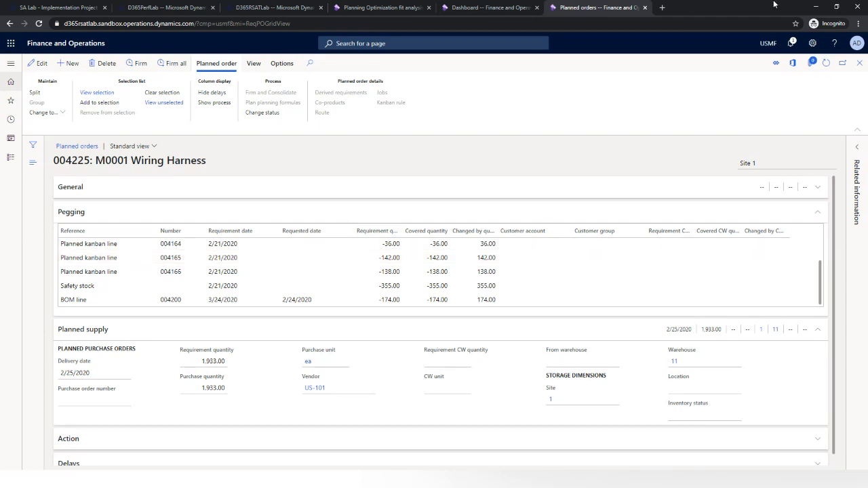
Open the released products list and switch it to the Standard view.
left_click(11, 63)
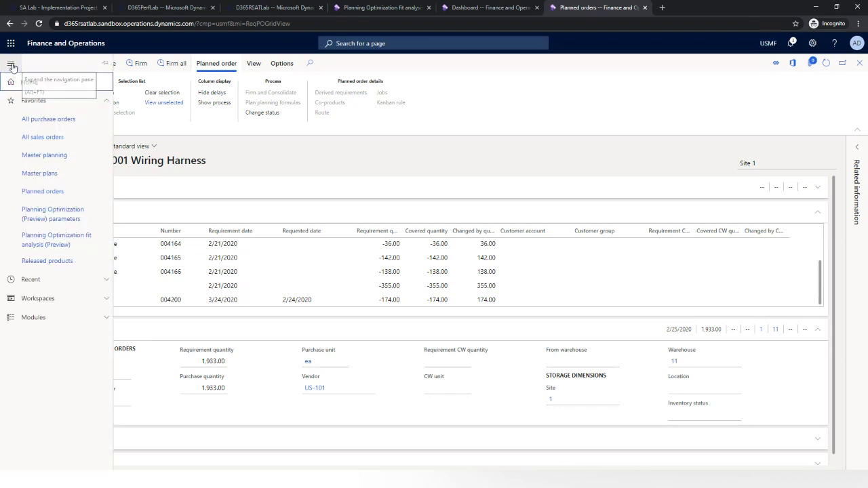
left_click(66, 261)
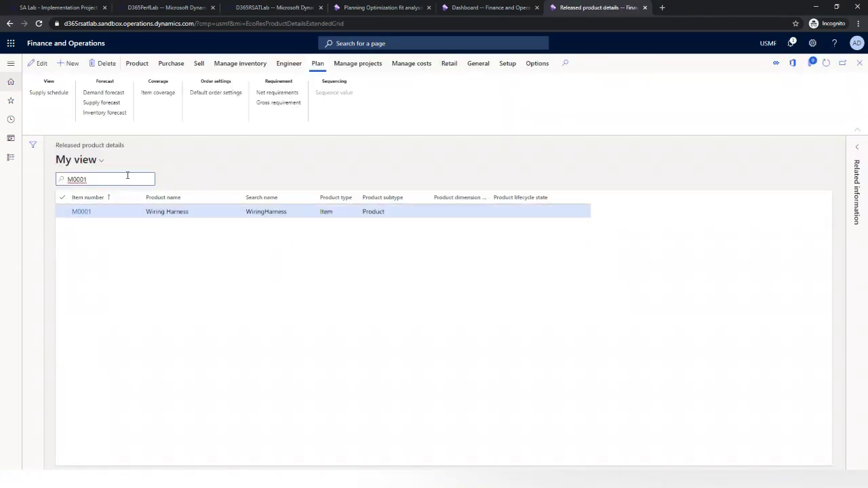
left_click(101, 161)
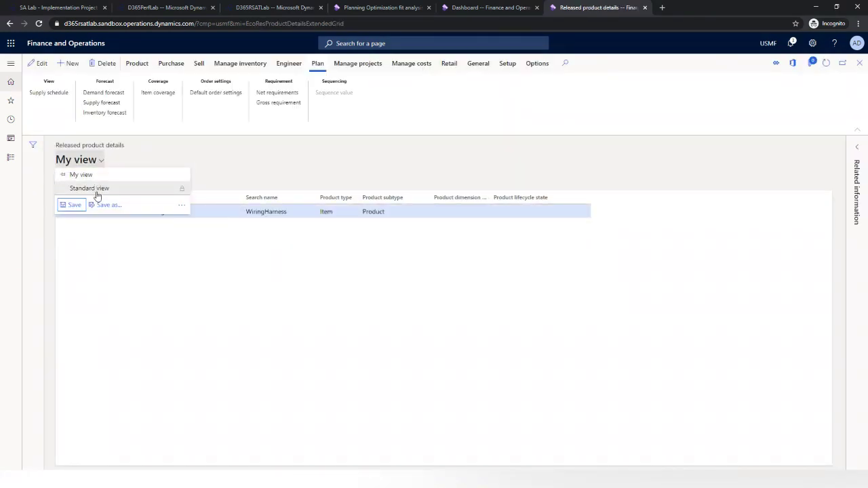
left_click(128, 190)
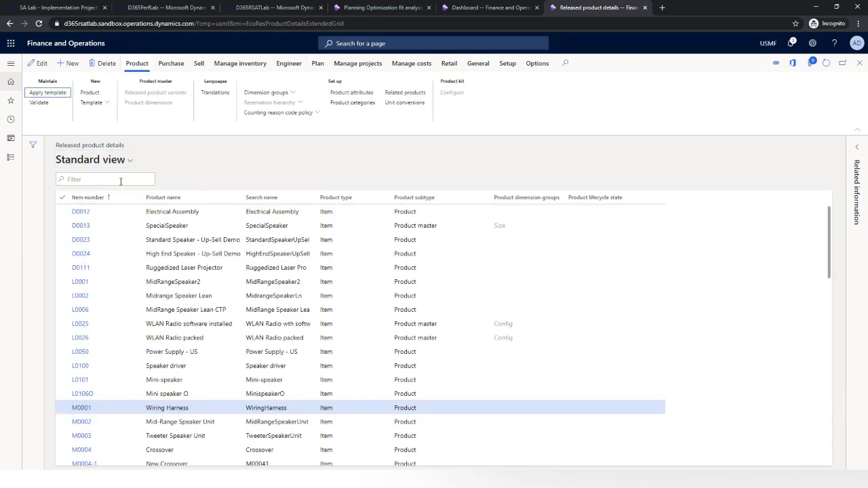
Filter the released products by item number #PS002.
left_click(121, 179)
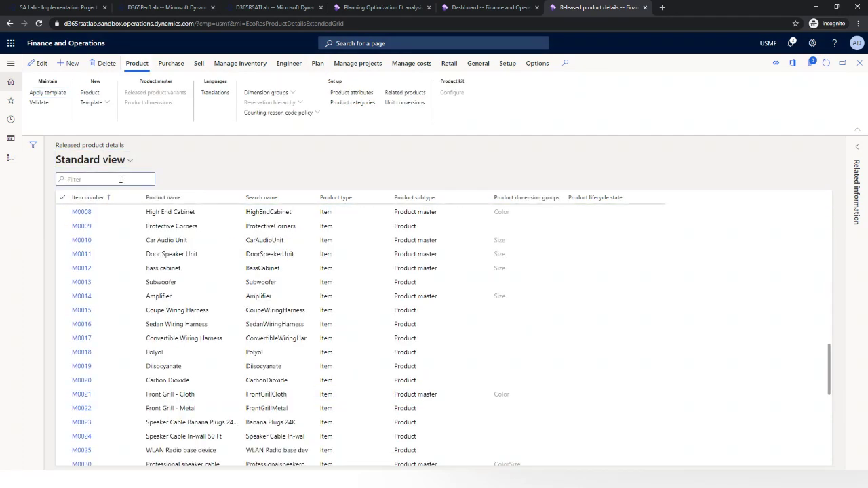
type("#PS")
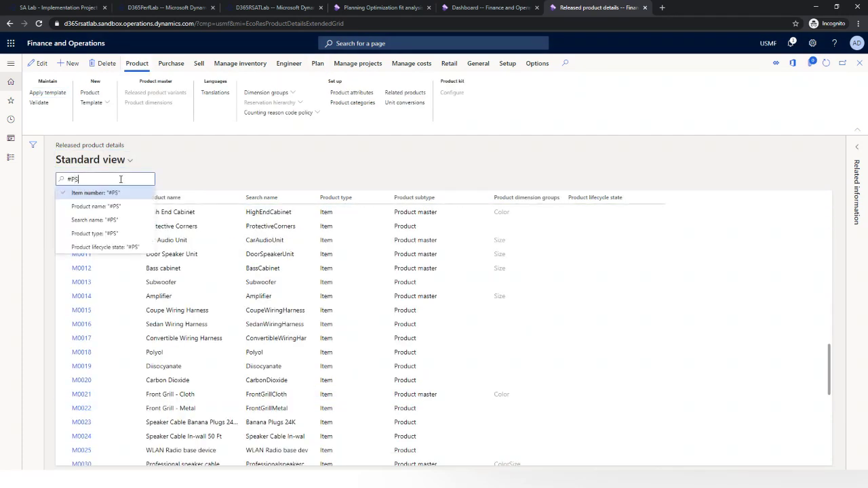
type("0002")
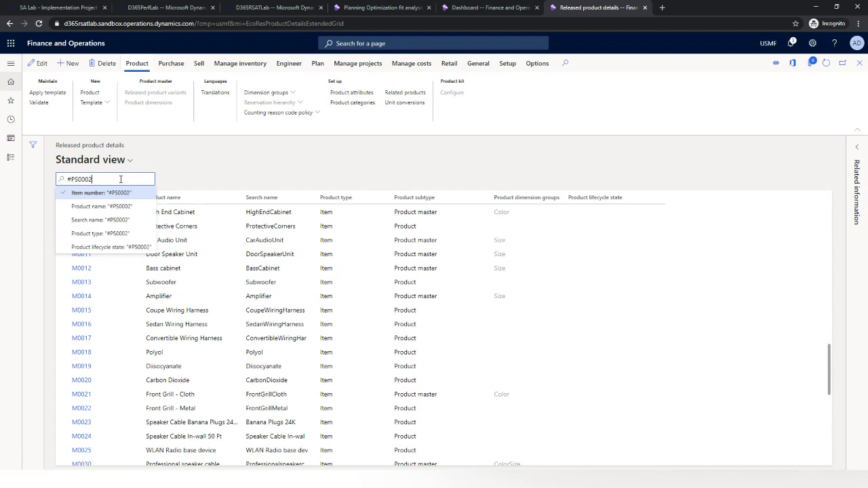
key("Return")
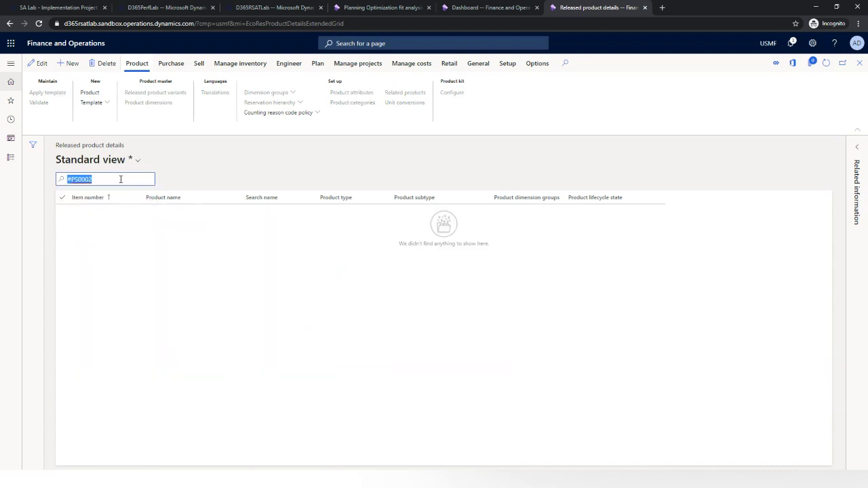
left_click(89, 179)
key("BackSpace")
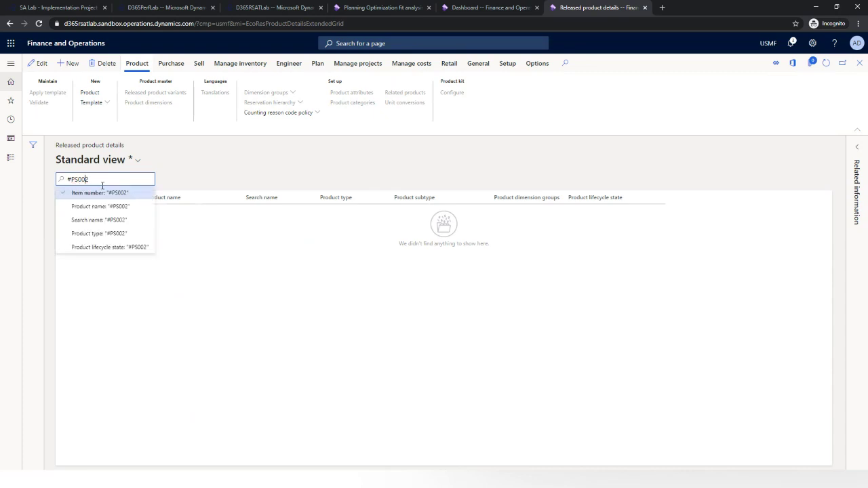
key("Return")
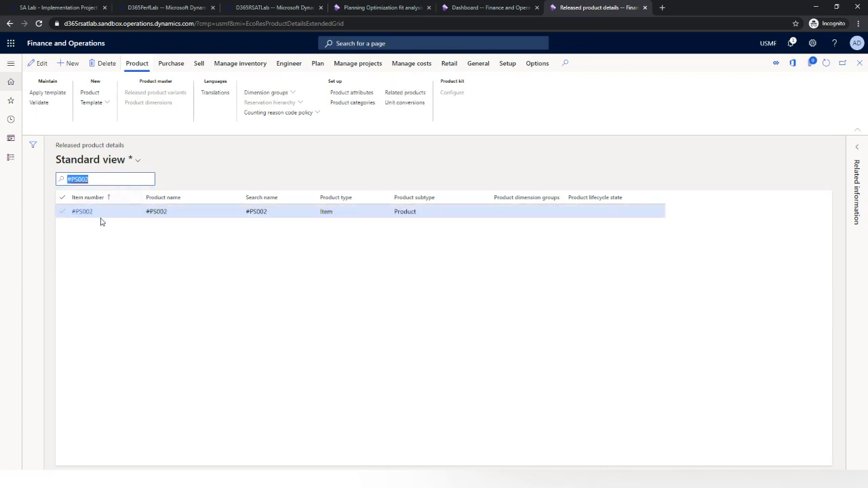
Open the item coverage of #PS002 and view the general and lead time settings for site 1, warehouse 11.
left_click(84, 213)
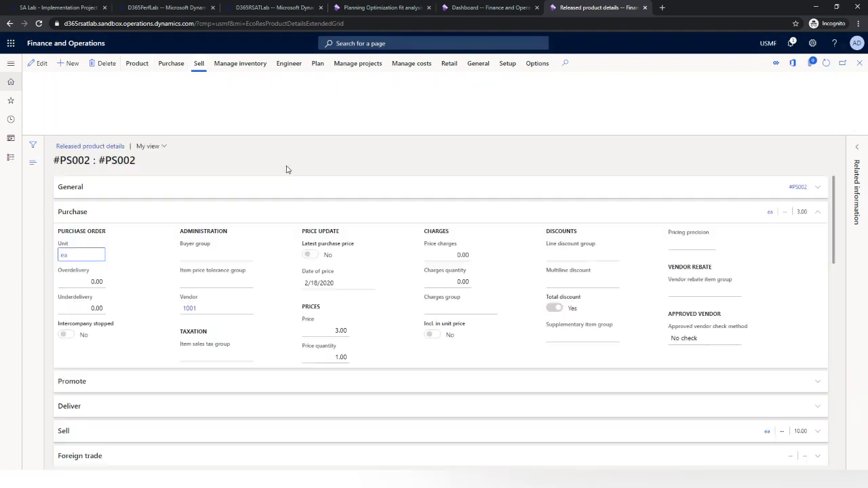
left_click(317, 63)
left_click(150, 96)
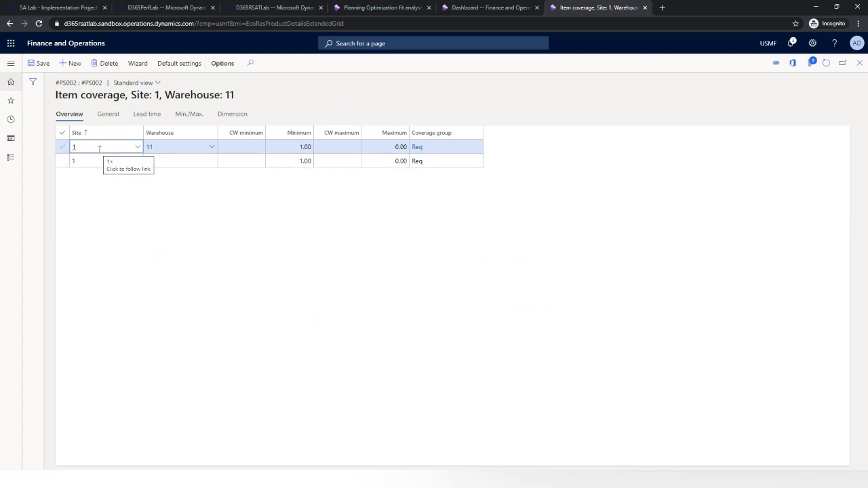
mouse_move(163, 147)
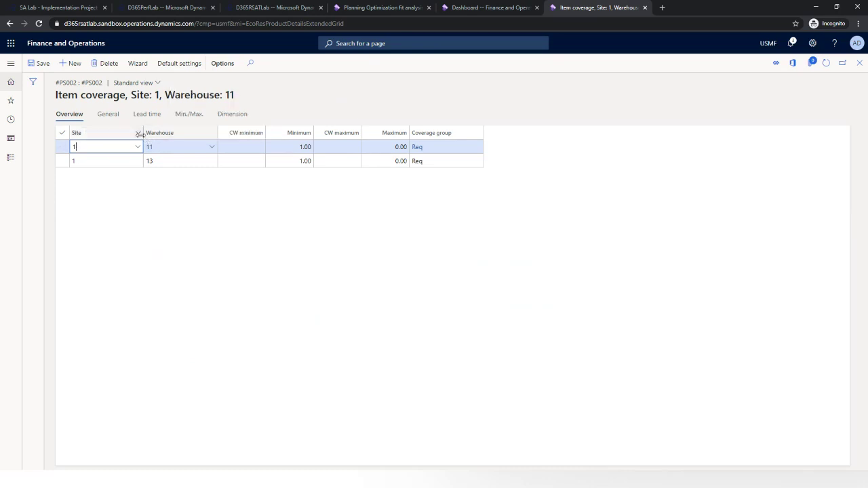
left_click(113, 115)
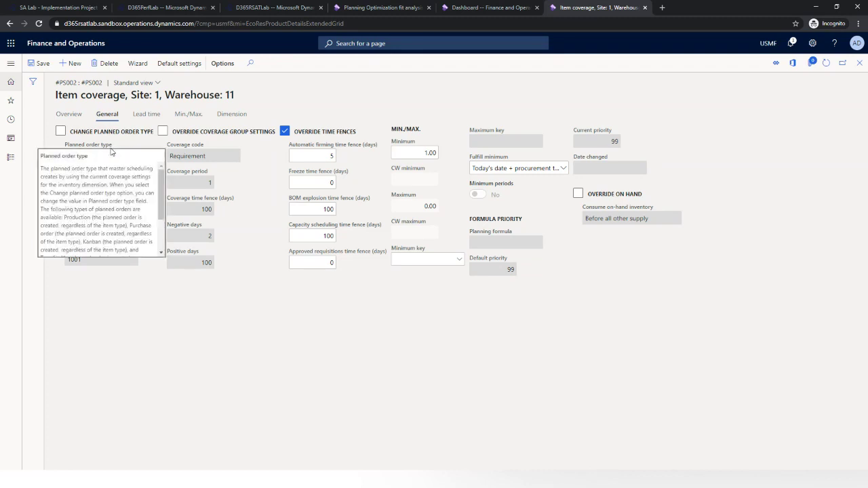
left_click(146, 117)
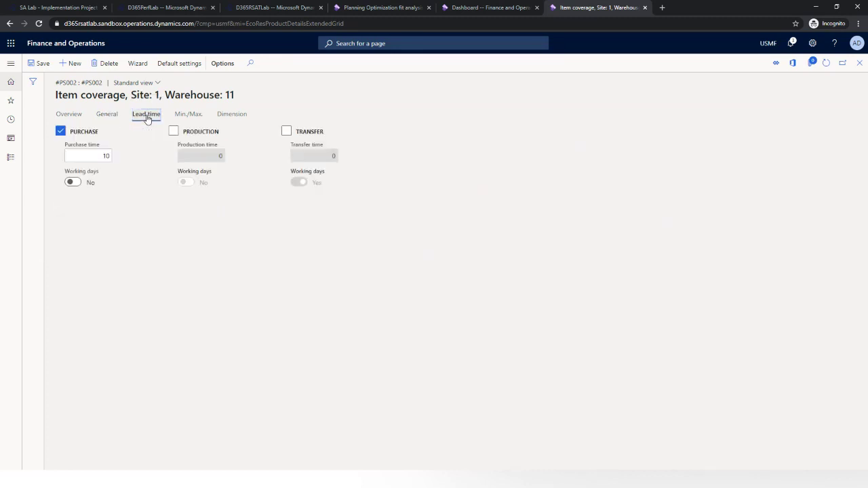
Review the general coverage settings, including the planned order type and main warehouse, for site 1, warehouse 13.
left_click(68, 115)
left_click(113, 161)
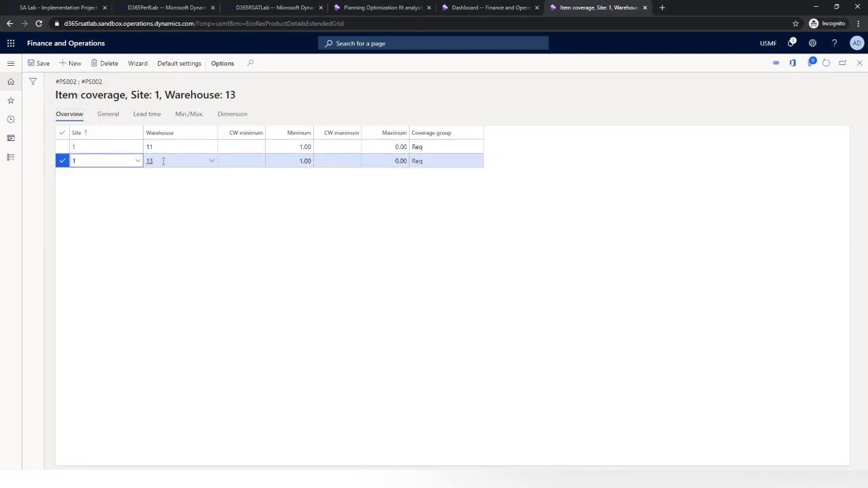
left_click(112, 117)
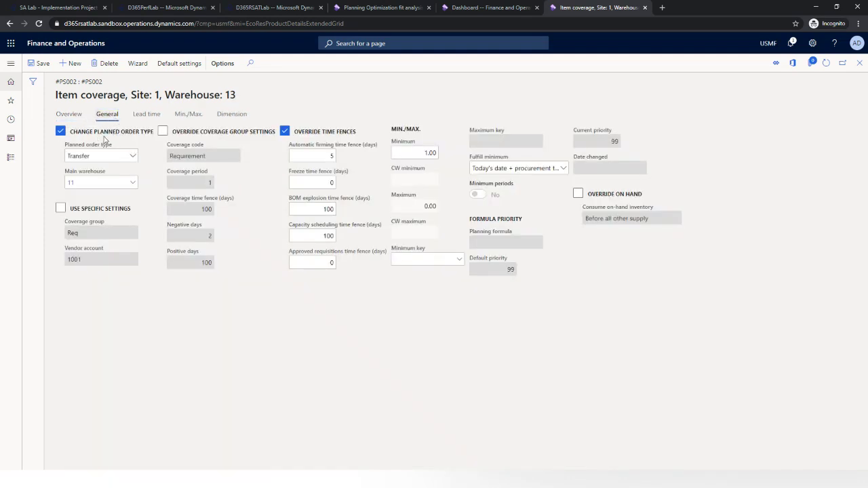
mouse_move(103, 160)
left_click(66, 115)
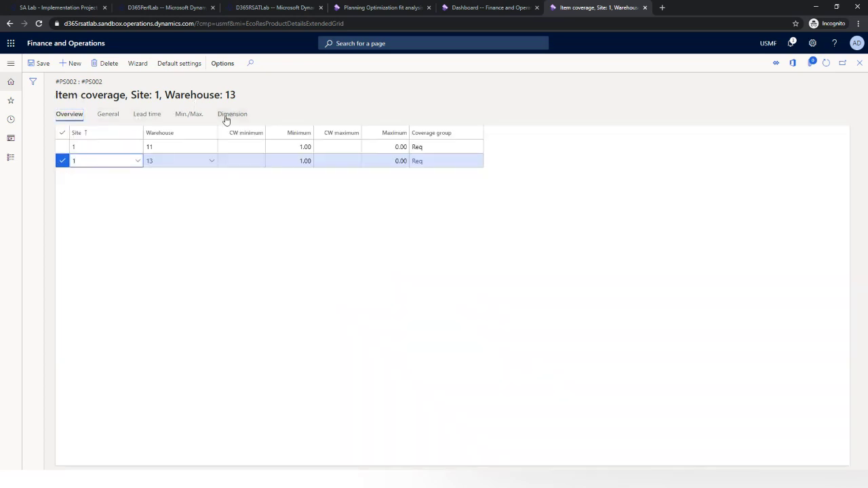
Open the second-to-last Forest Wholesales order in the sales orders list and show the delivery details of its #PS002 line.
left_click(11, 63)
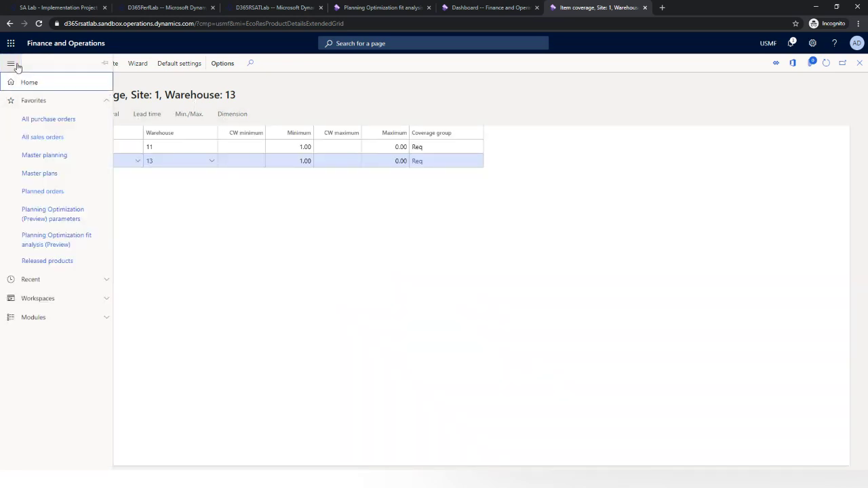
left_click(47, 138)
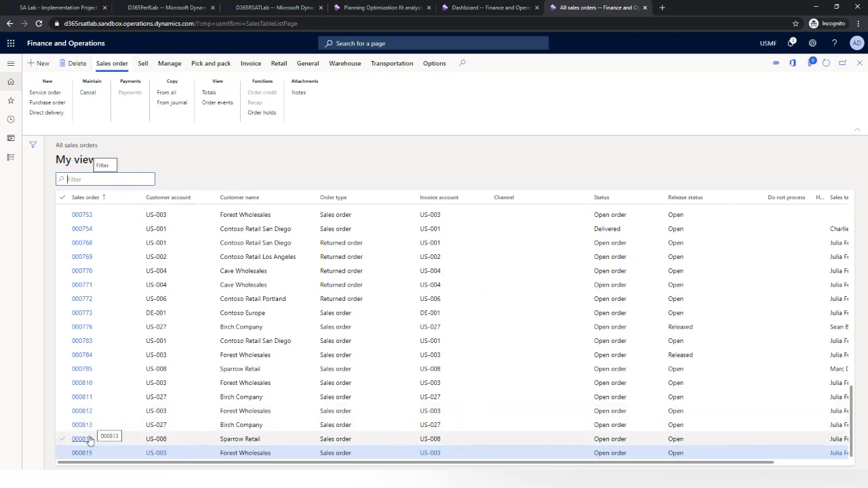
left_click(89, 411)
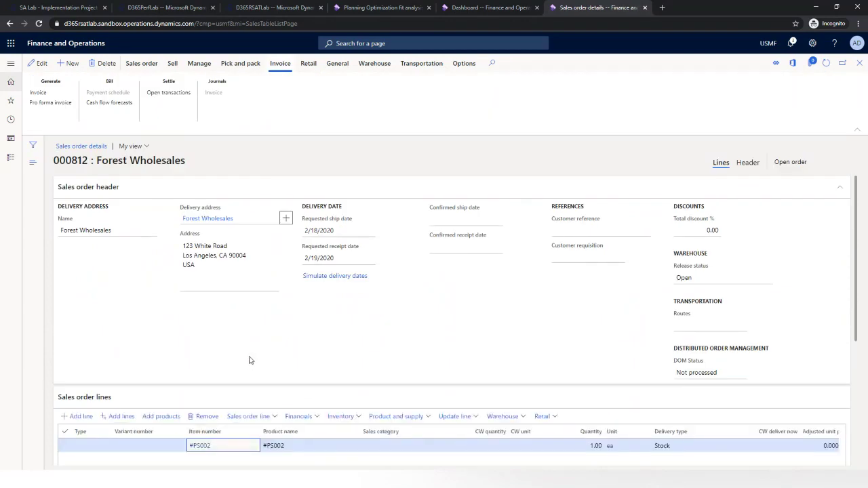
left_click(845, 192)
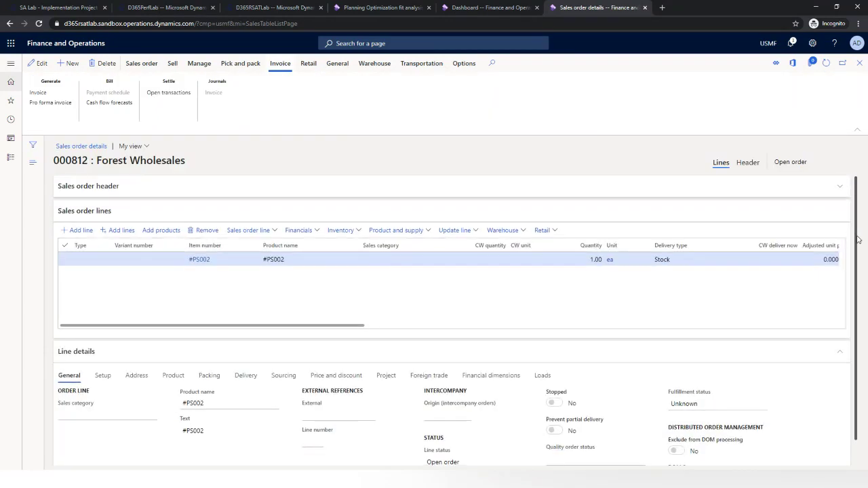
scroll(855, 231, "down", 1)
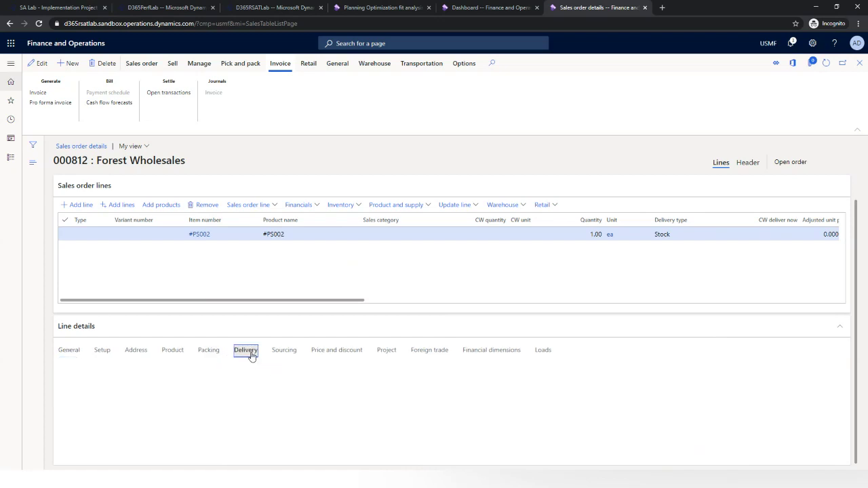
left_click(247, 353)
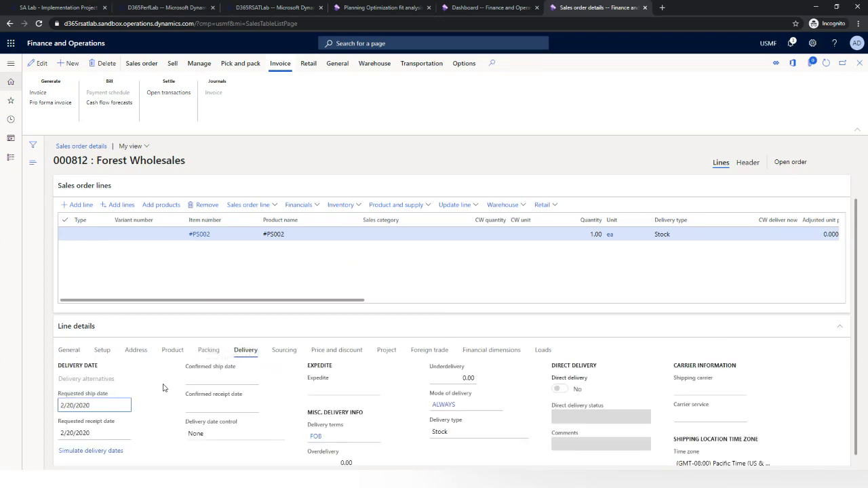
Set the line's requested ship date and requested receipt date to 2/21/2020 and close the sales order.
left_click(124, 408)
left_click(126, 406)
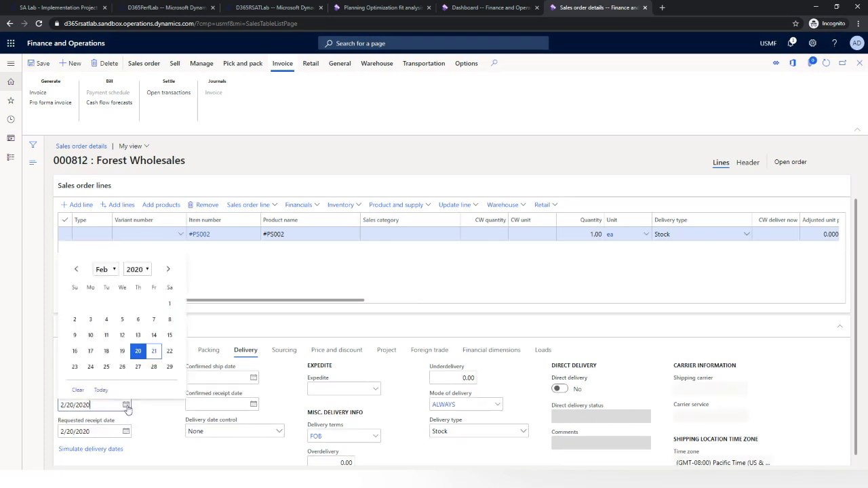
left_click(156, 357)
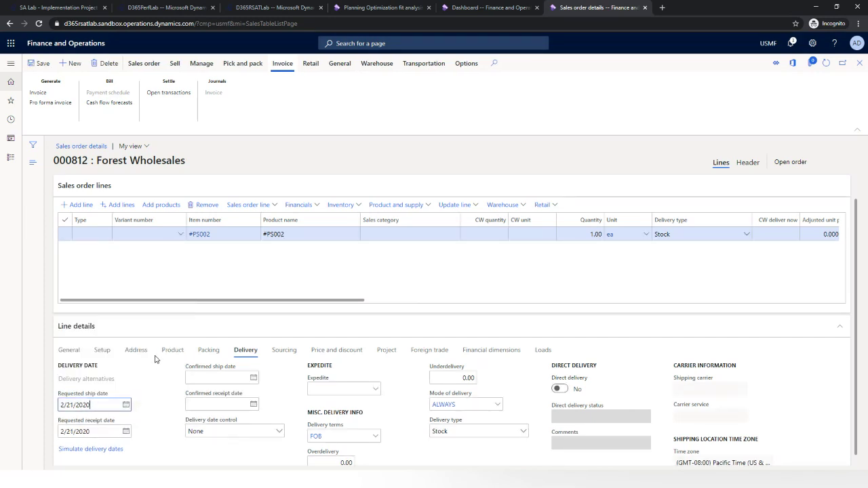
left_click(125, 431)
left_click(153, 378)
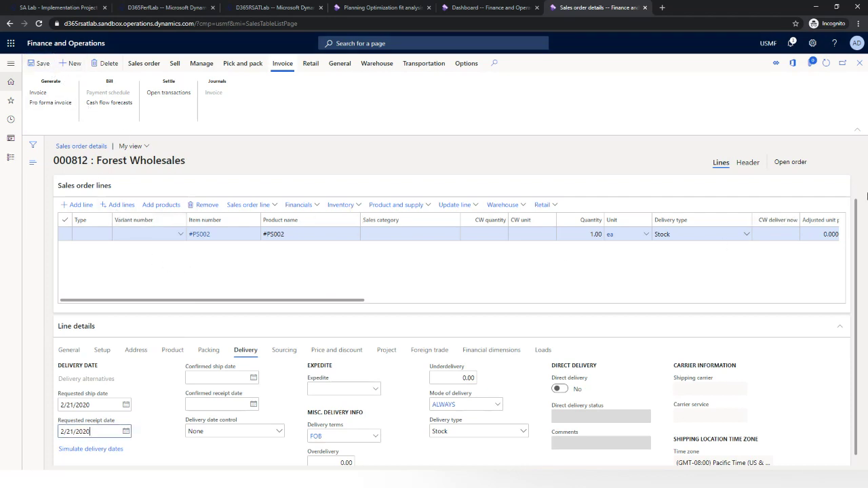
left_click(859, 63)
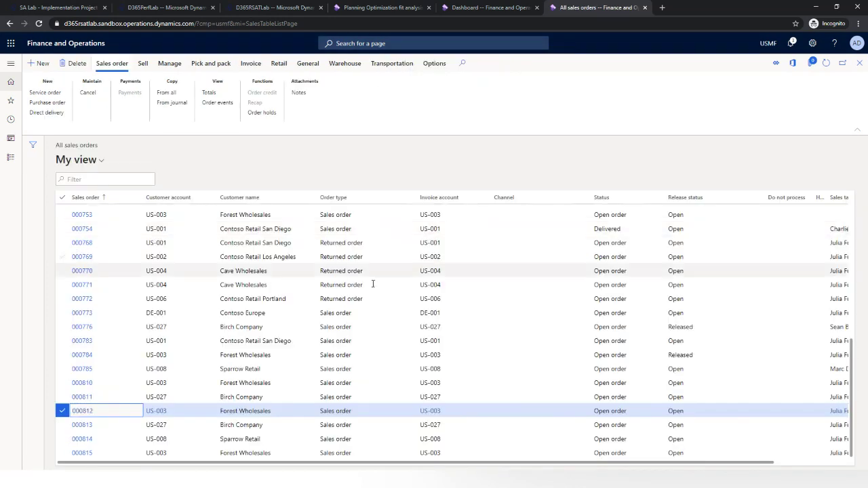
Check the delivery dates of the #PS002 line in the last Birch Company sales order, and return to the list.
left_click(86, 425)
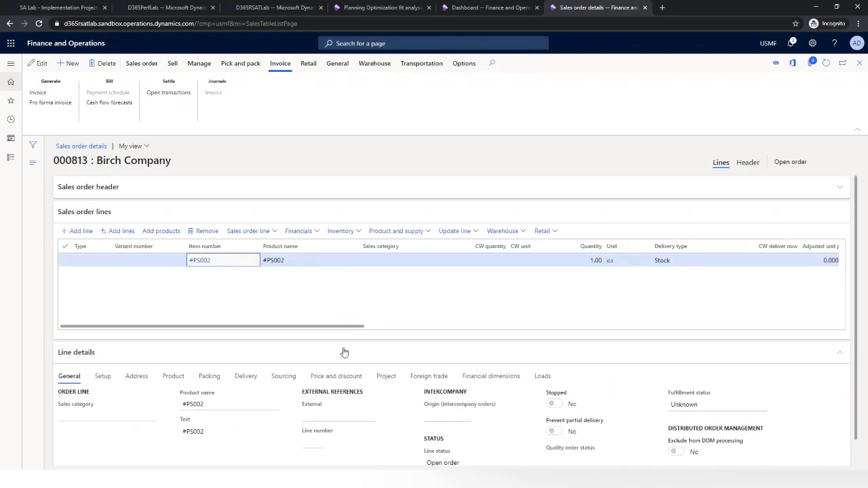
left_click(258, 379)
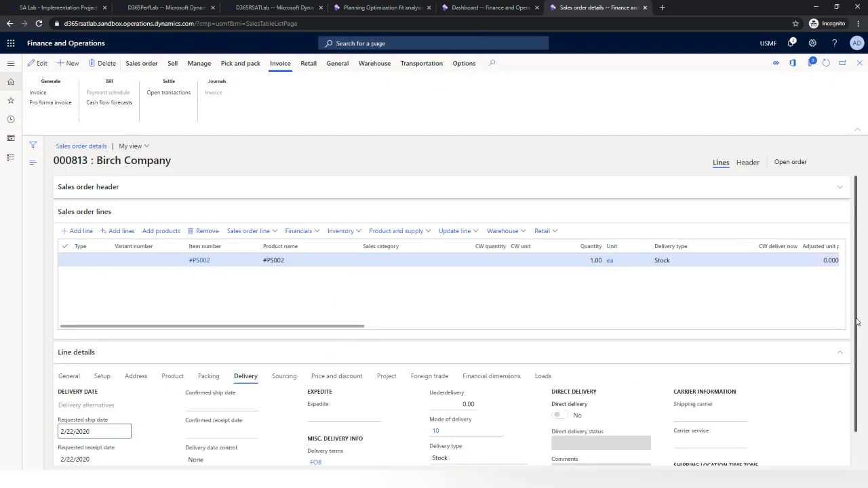
scroll(859, 378, "down", 1)
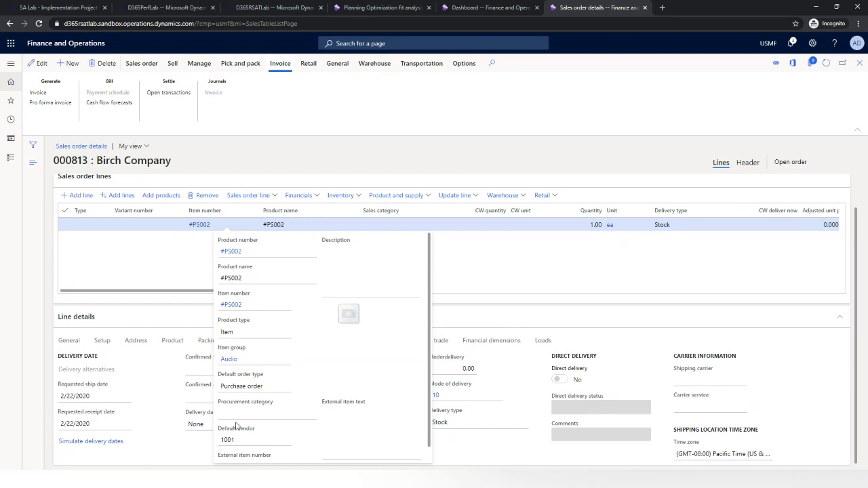
left_click(859, 63)
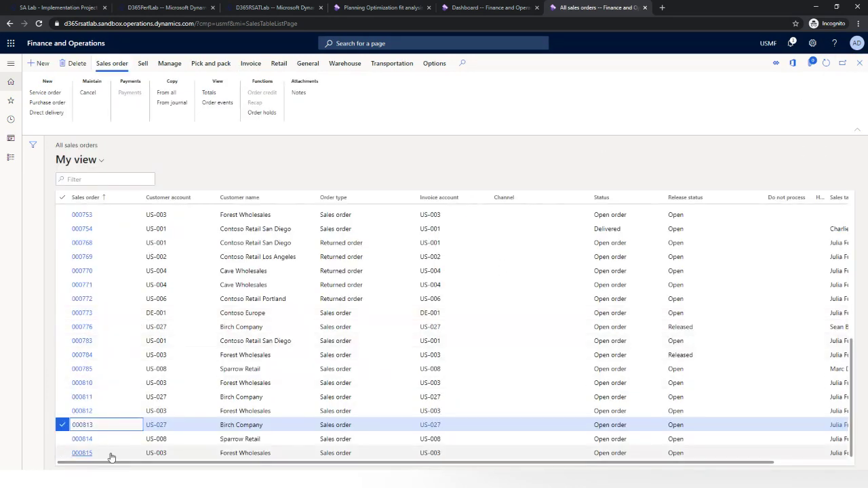
Check the delivery dates of the #PS002 line in the last Sparrow Retail sales order.
left_click(77, 439)
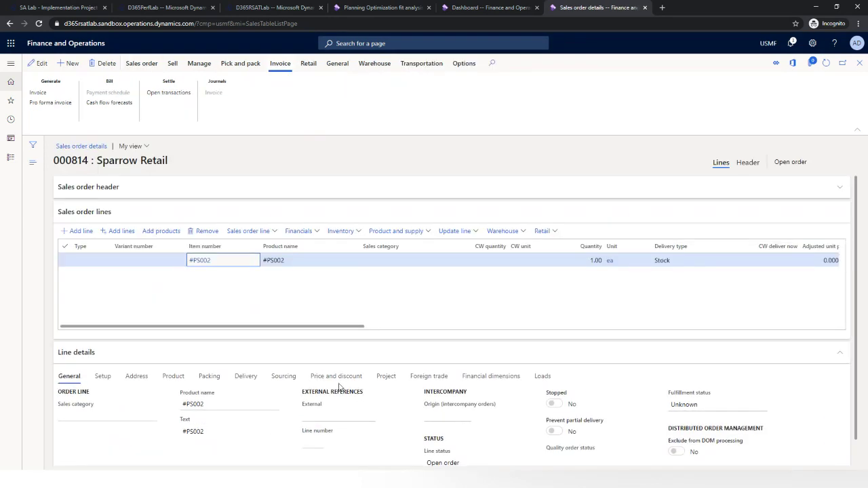
left_click(246, 377)
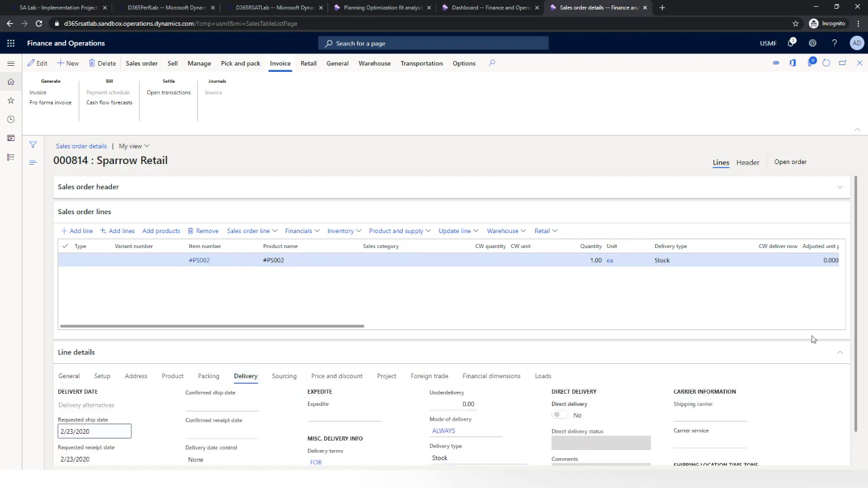
scroll(857, 358, "down", 1)
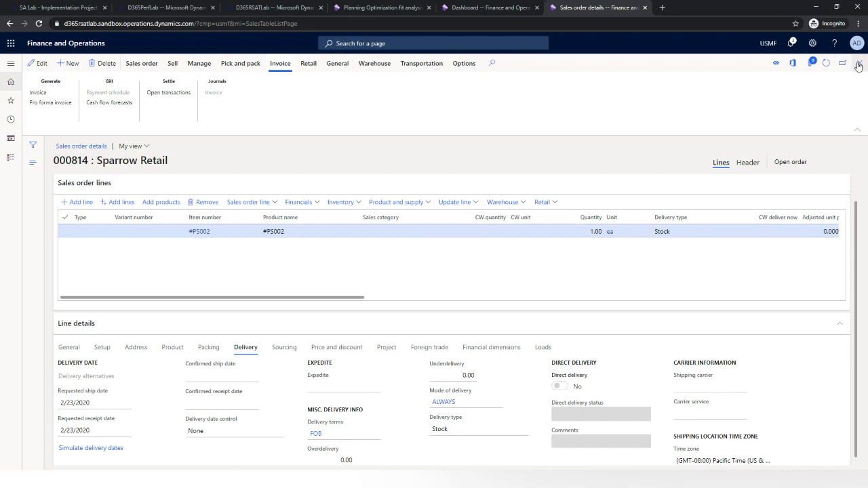
Start a Planning Optimization run from master planning, with DynPlan as the master plan and auto-firming enabled.
left_click(10, 63)
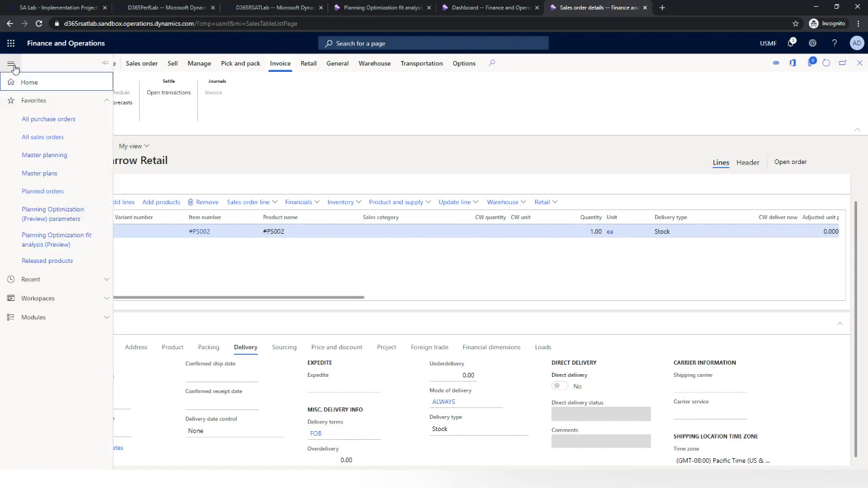
left_click(47, 154)
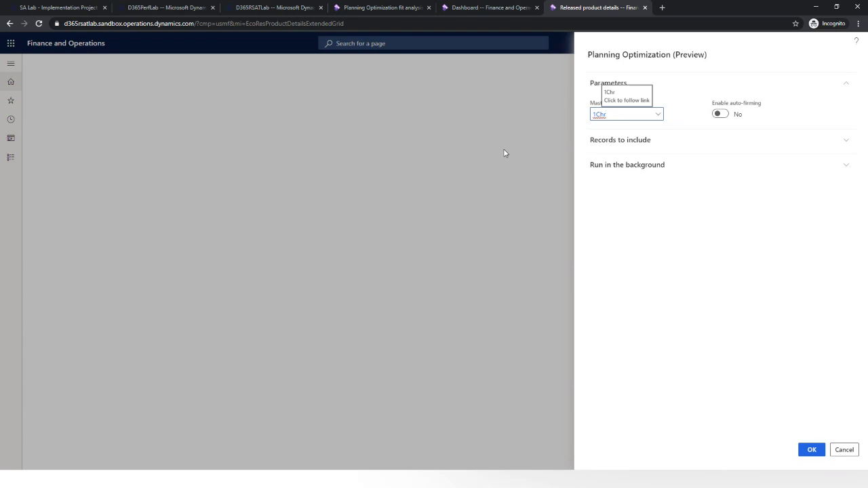
left_click(658, 117)
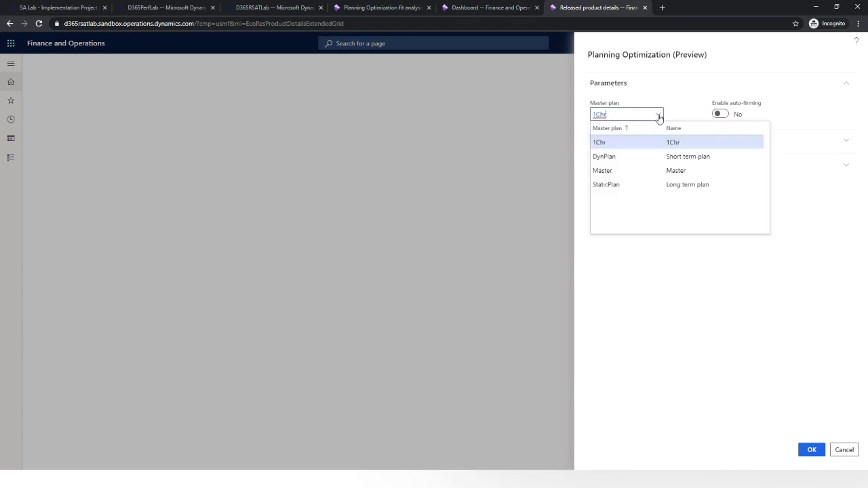
left_click(607, 156)
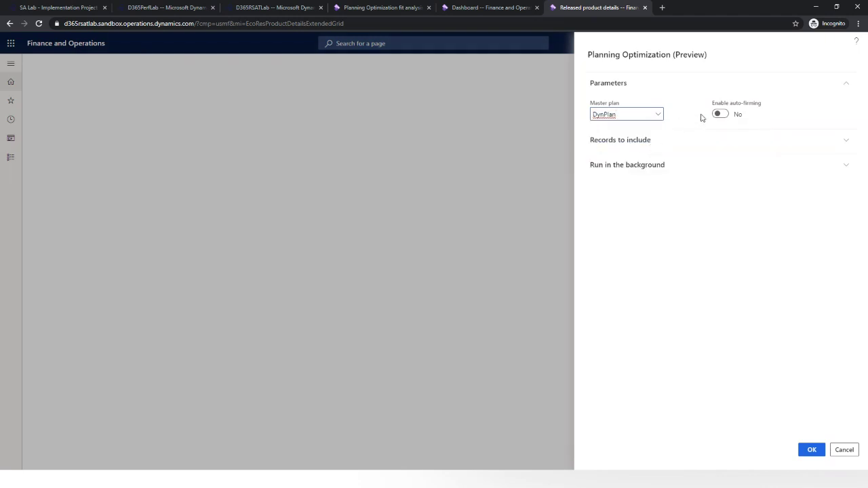
left_click(723, 115)
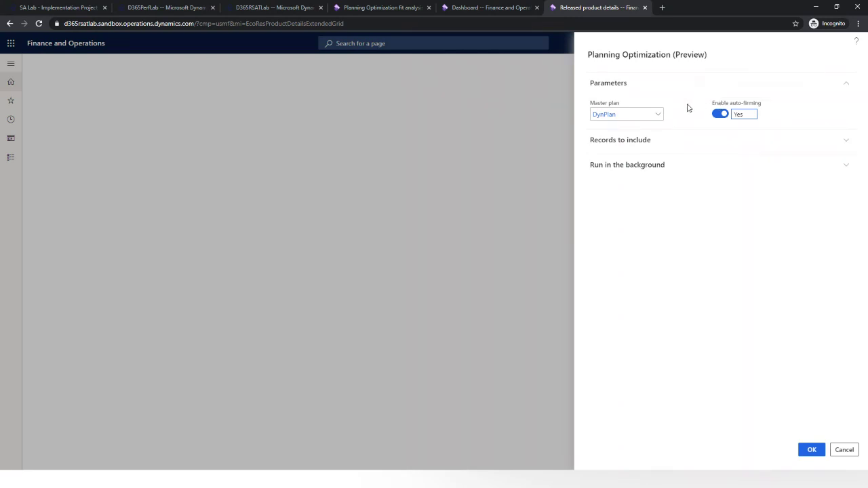
Open Feature management in the dashboard browser tab and filter all features to the Master planning module to check auto-firming.
left_click(508, 10)
left_click(380, 44)
type("Feature")
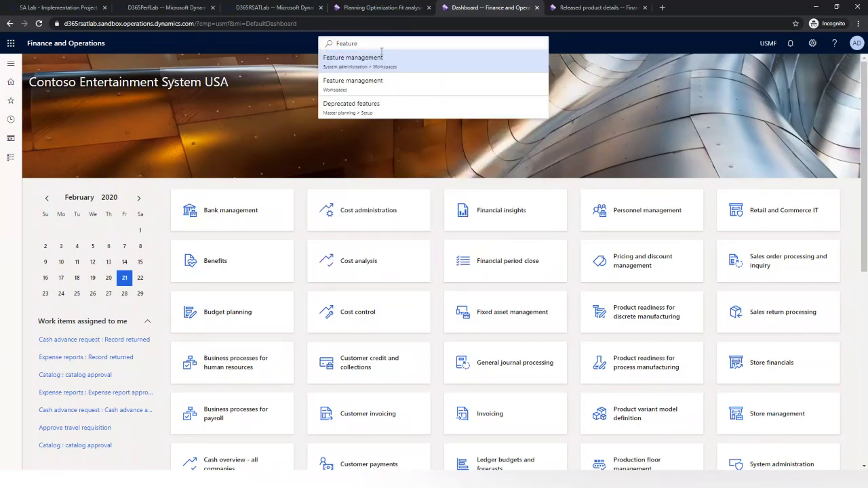
left_click(362, 69)
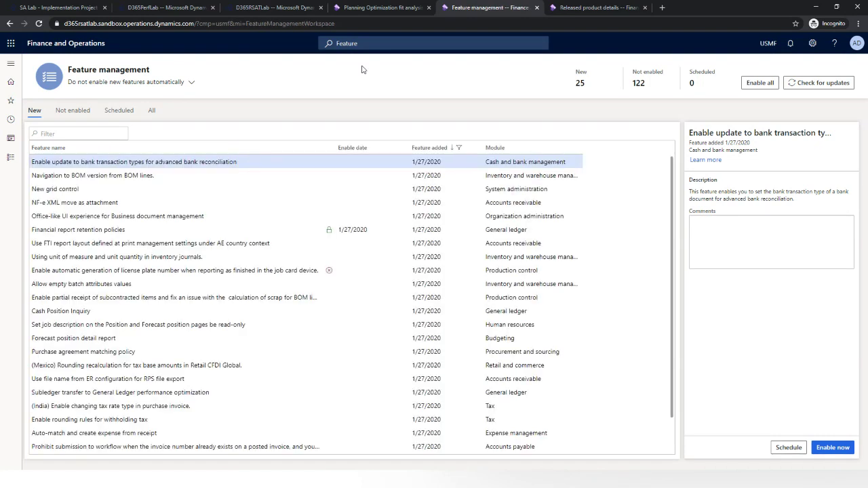
left_click(150, 111)
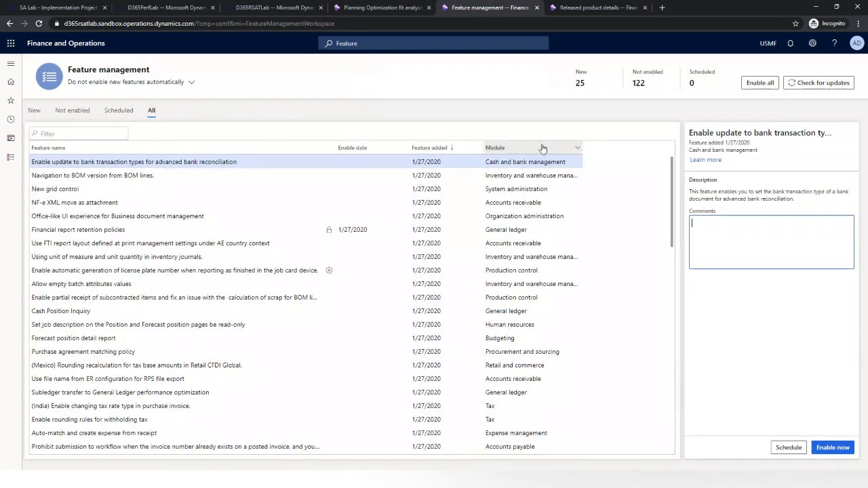
left_click(577, 149)
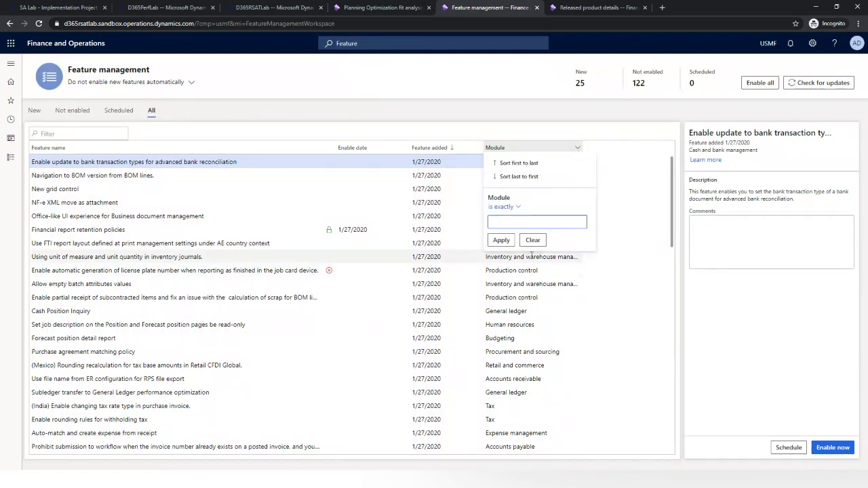
type("Master")
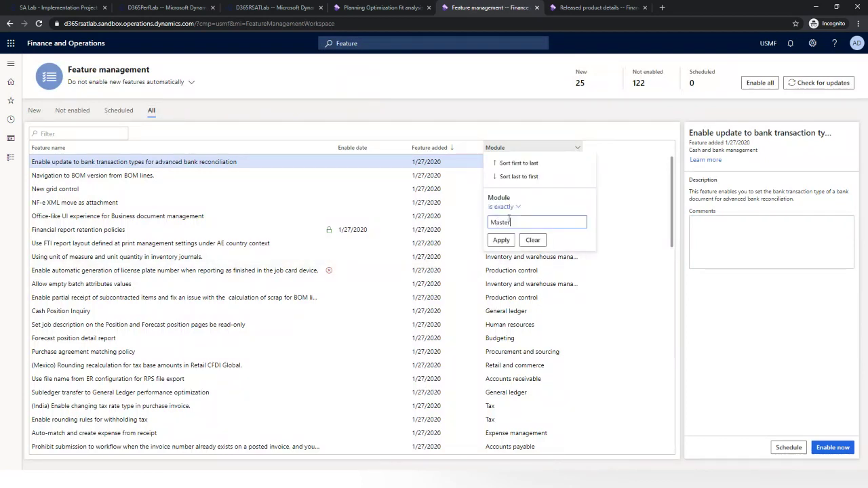
type(" planning")
left_click(500, 241)
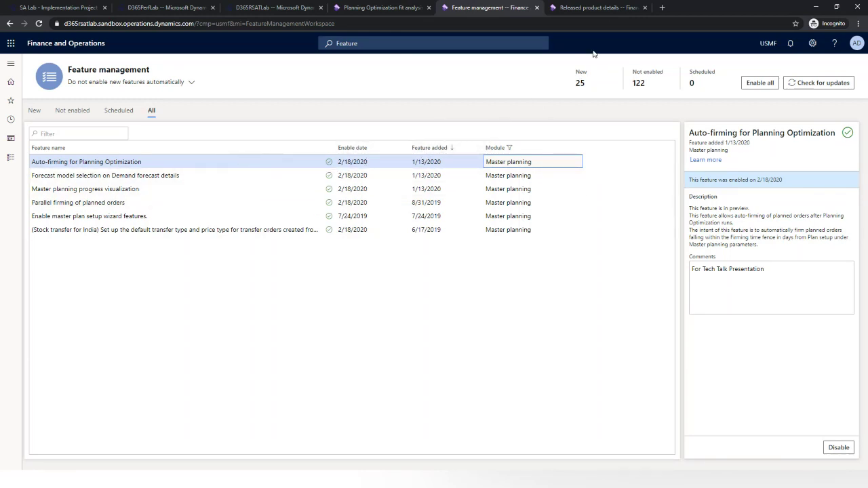
Return to the Planning Optimization run and restrict its records to item number #PS002.
left_click(602, 8)
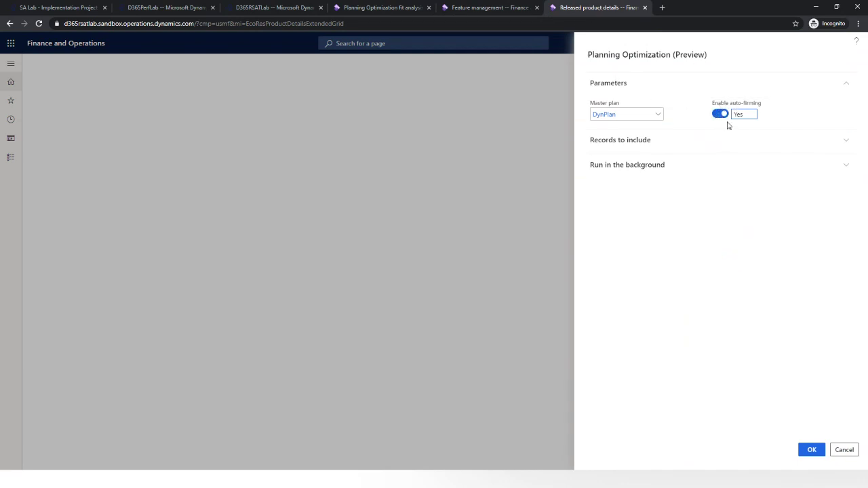
left_click(845, 142)
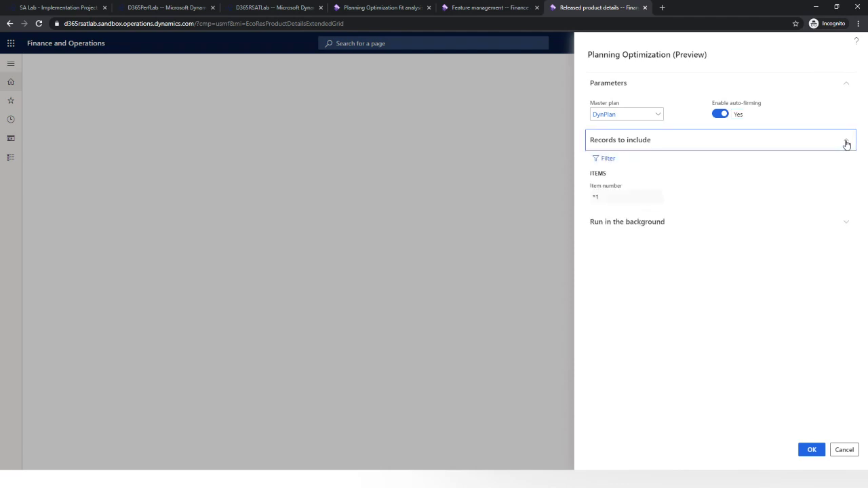
left_click(615, 160)
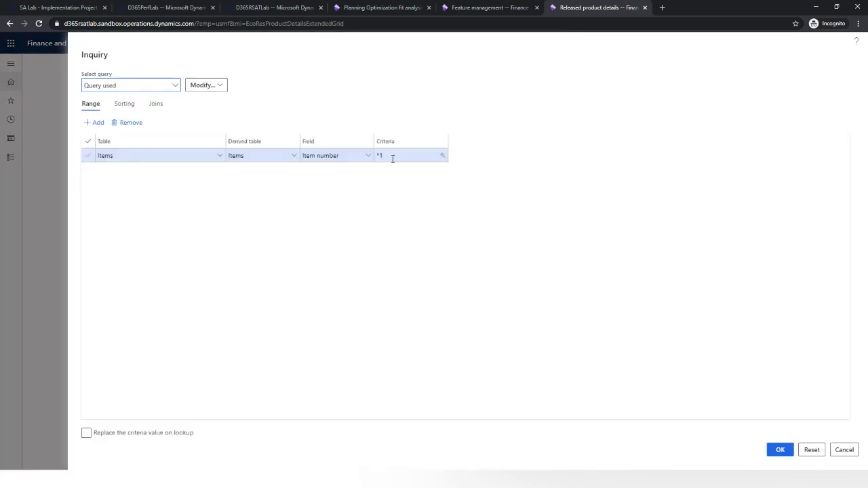
left_click(392, 157)
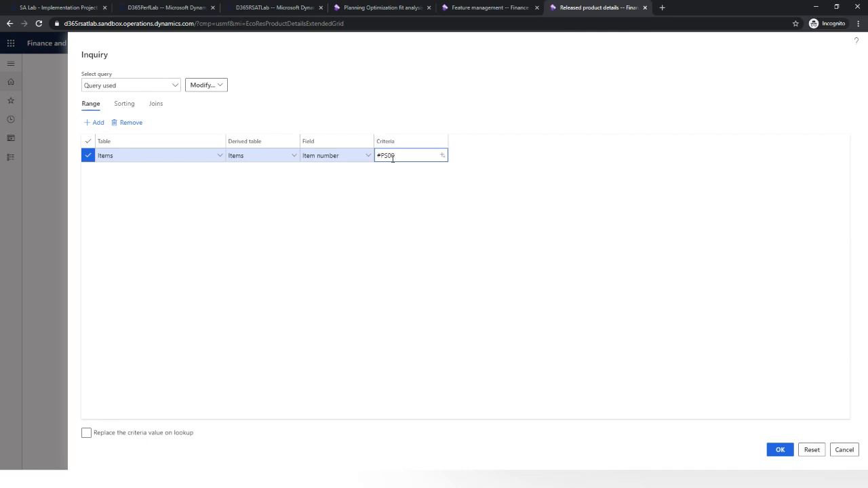
key("Return")
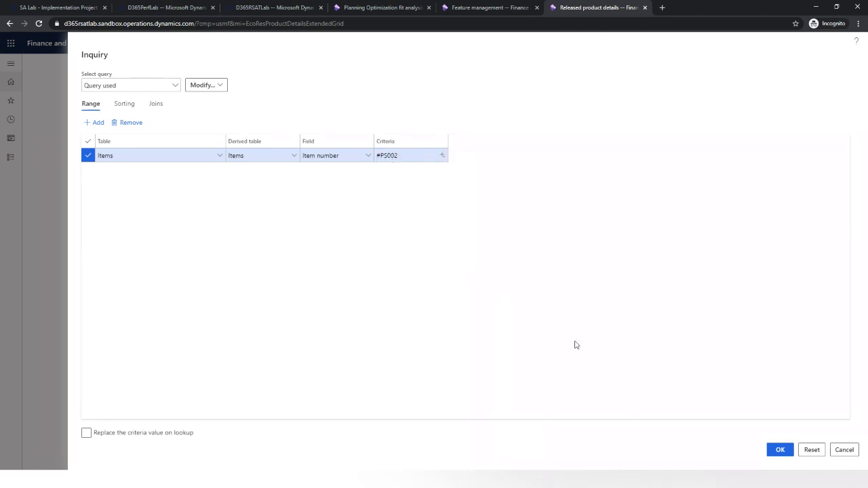
left_click(779, 449)
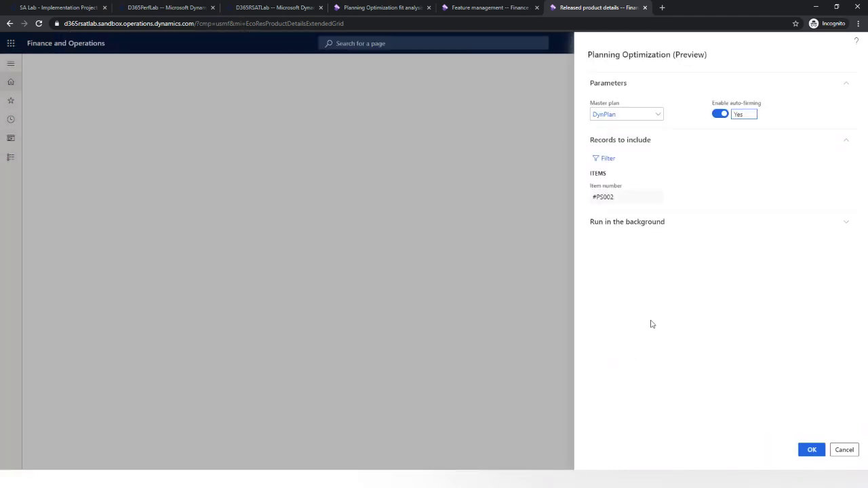
Run Planning Optimization, check the run messages in the Action center, and clear all notifications.
left_click(810, 450)
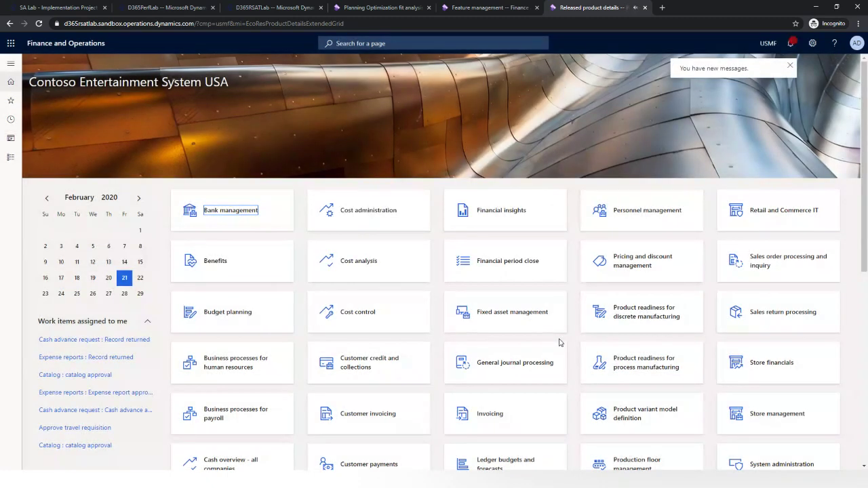
left_click(789, 45)
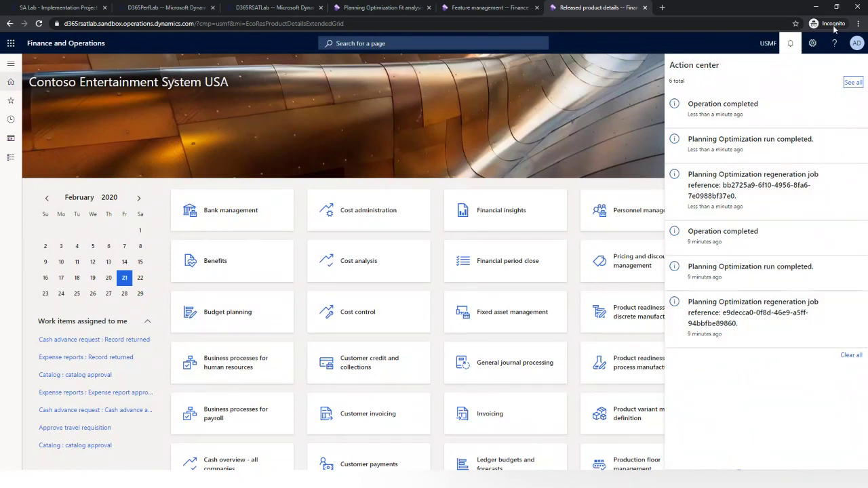
left_click(852, 357)
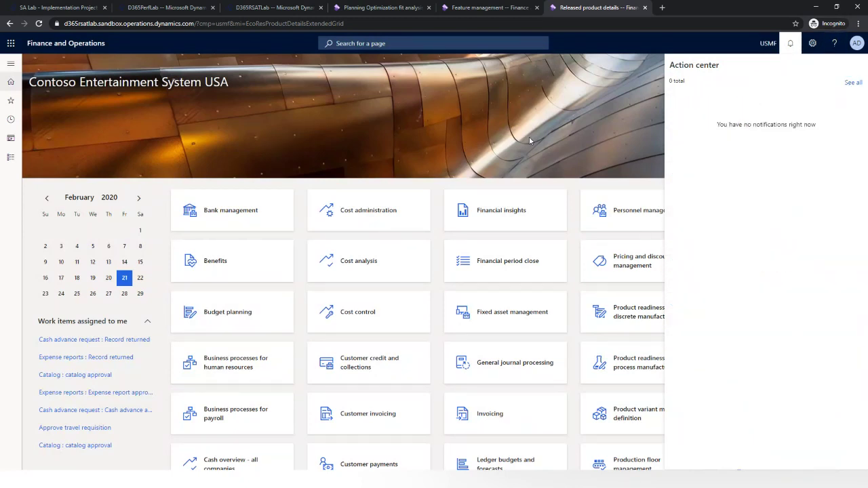
Open the planned orders list and show the orders of plan DynPlan.
left_click(11, 65)
left_click(11, 66)
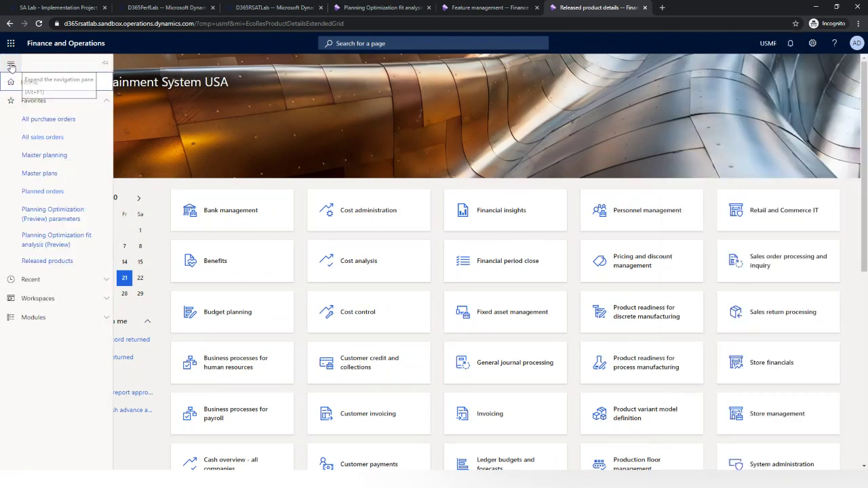
left_click(55, 192)
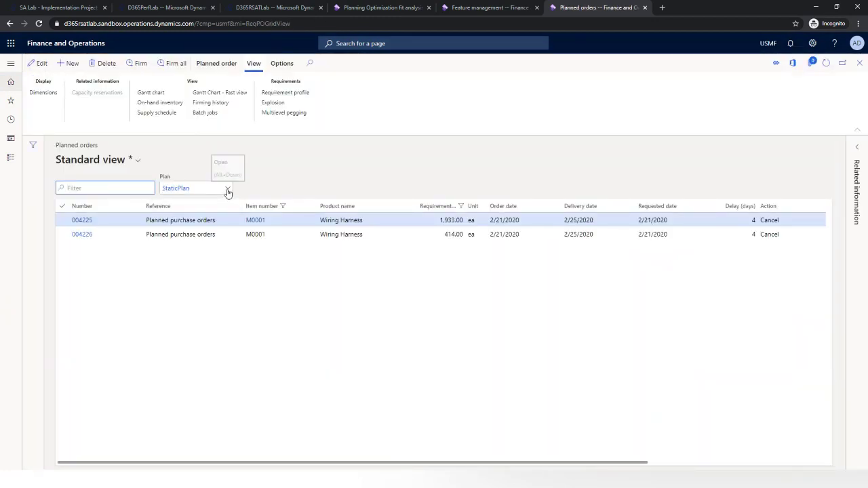
left_click(227, 190)
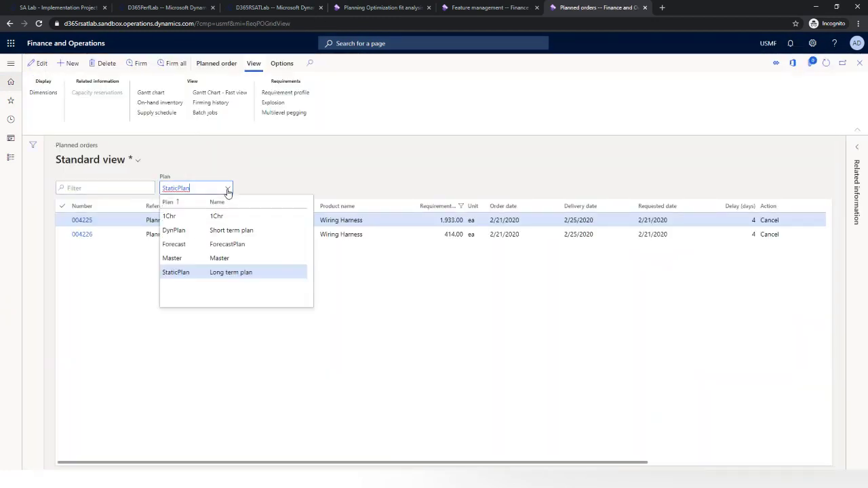
left_click(209, 230)
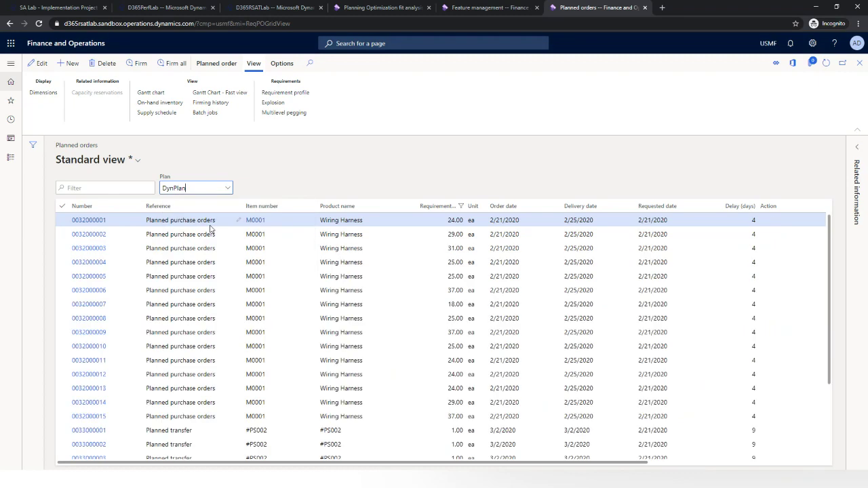
Filter the planned orders by item numbers beginning with #PS002.
left_click(312, 208)
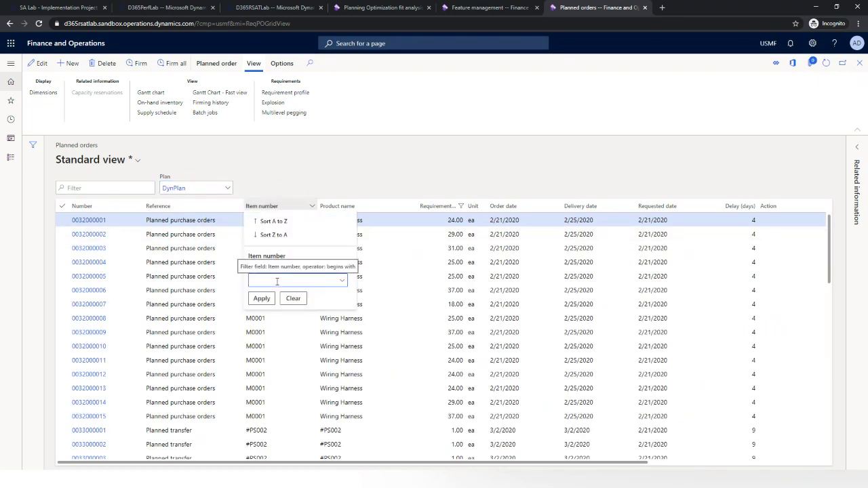
left_click(276, 282)
type("~")
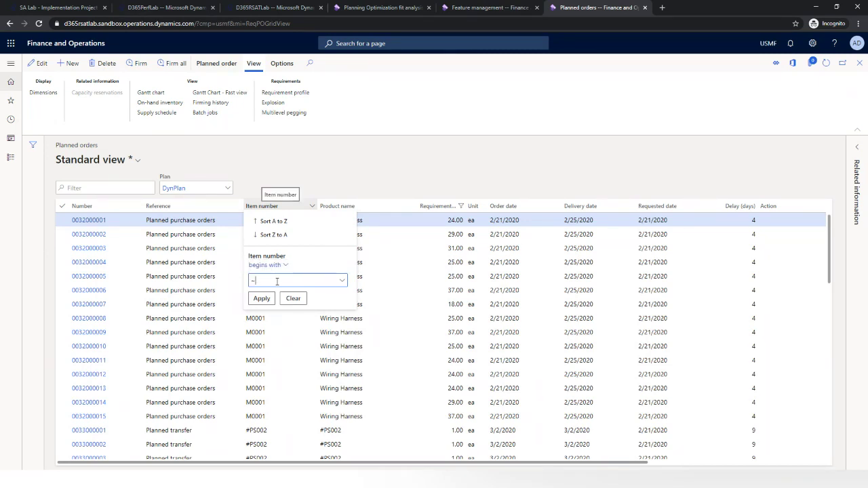
type("#ps002")
left_click(262, 299)
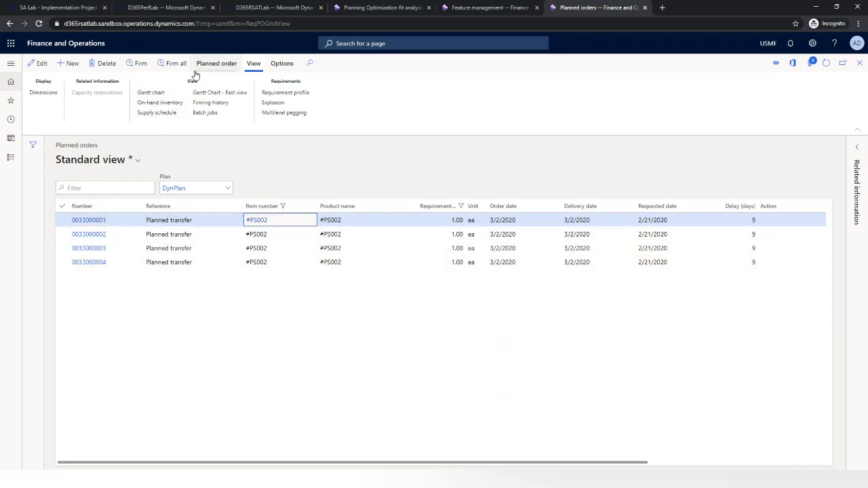
Review the firming history for DynPlan and recheck the auto-firming feature in Feature management.
left_click(253, 65)
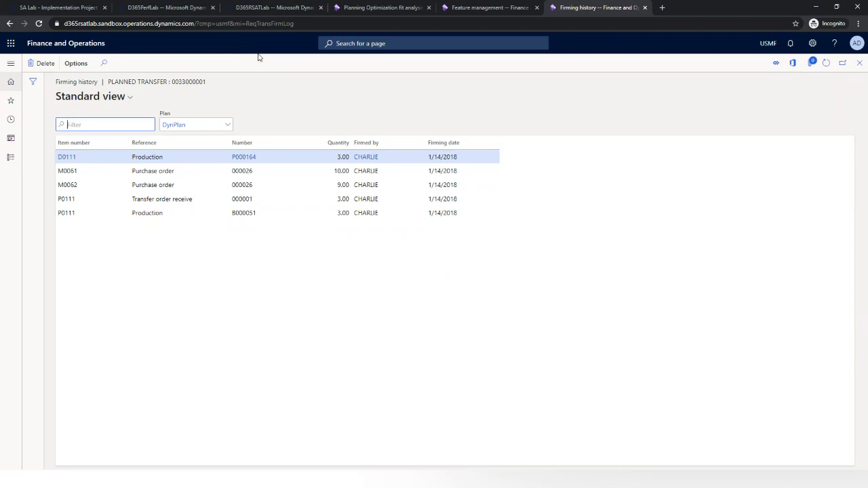
left_click(509, 8)
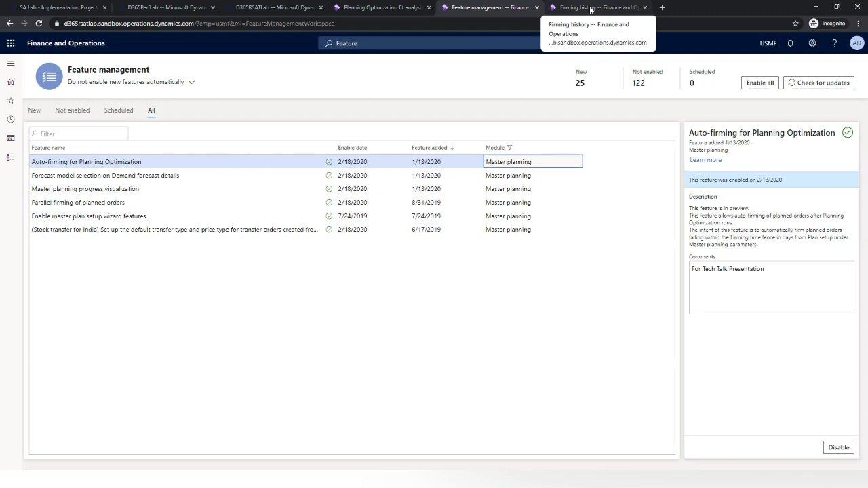
left_click(590, 9)
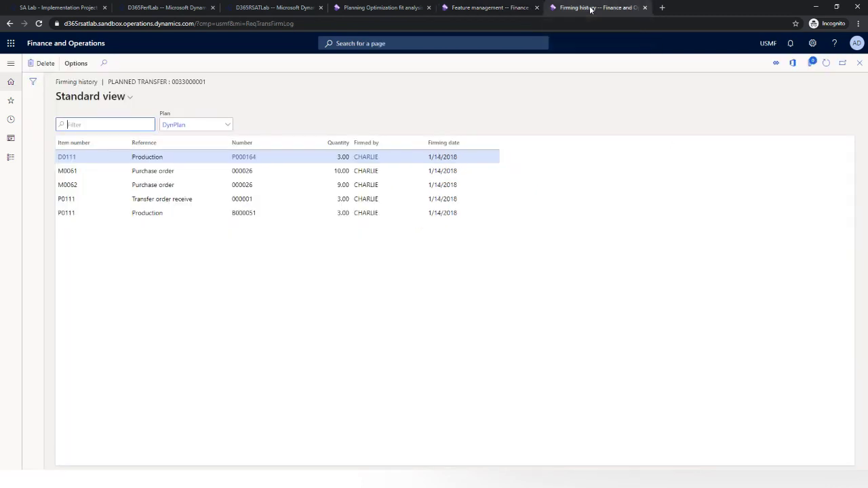
Open the master plans, select StaticPlan, and duplicate the page in a new browser tab.
left_click(11, 66)
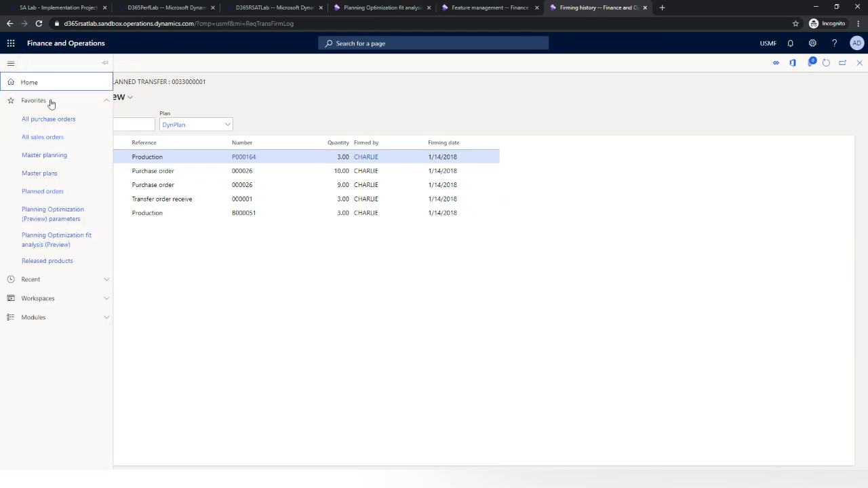
left_click(44, 190)
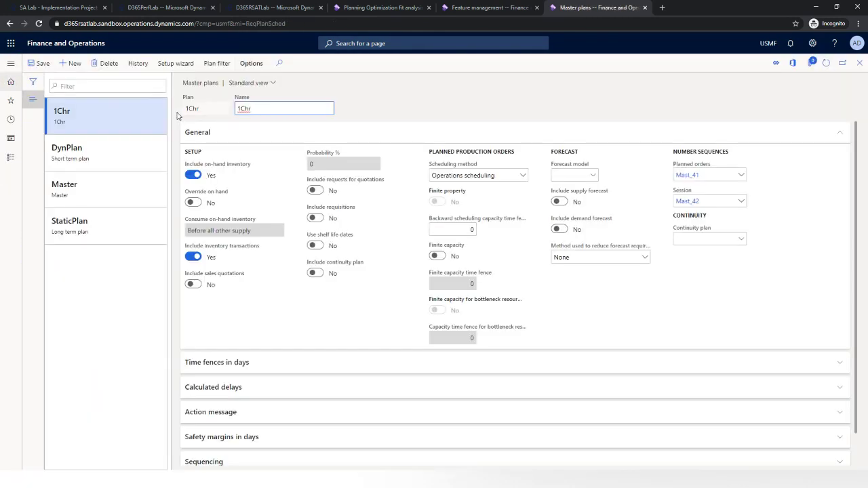
left_click(120, 220)
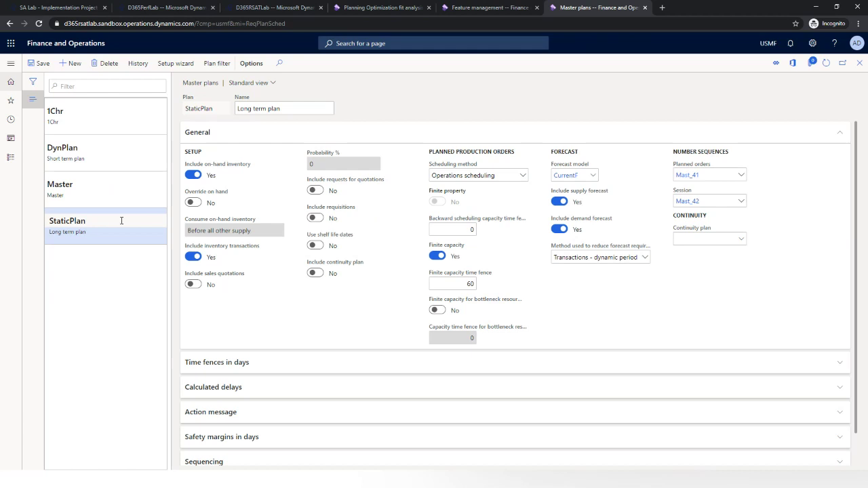
right_click(615, 10)
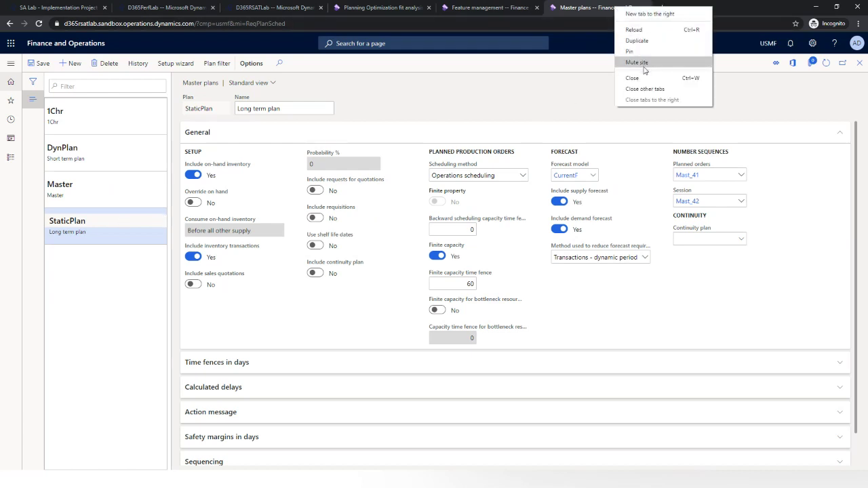
left_click(642, 41)
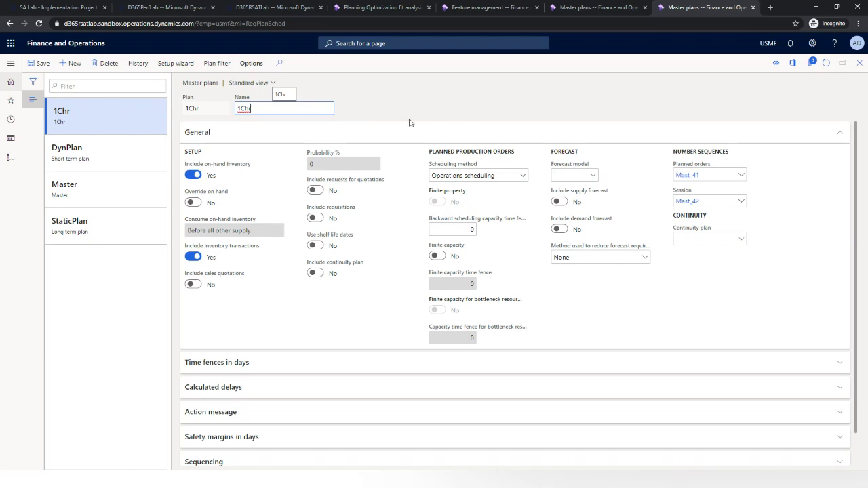
Open the master planning run in the duplicated tab and choose StaticPlan as the master plan.
left_click(10, 66)
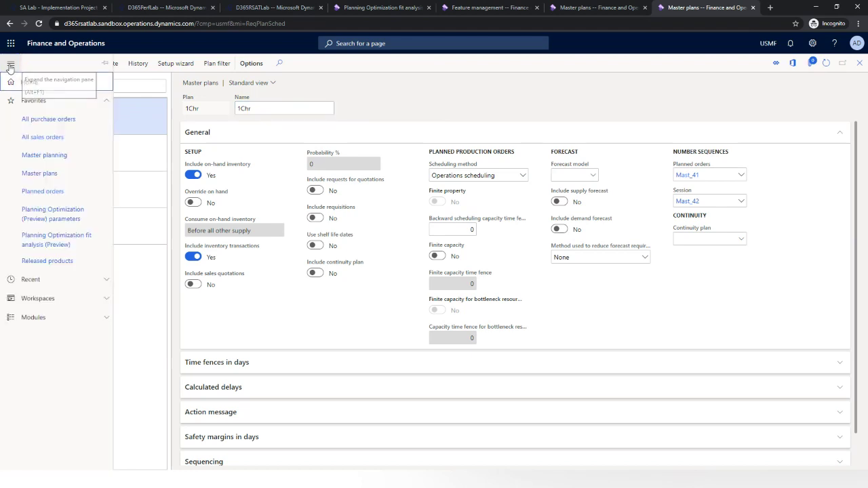
left_click(48, 155)
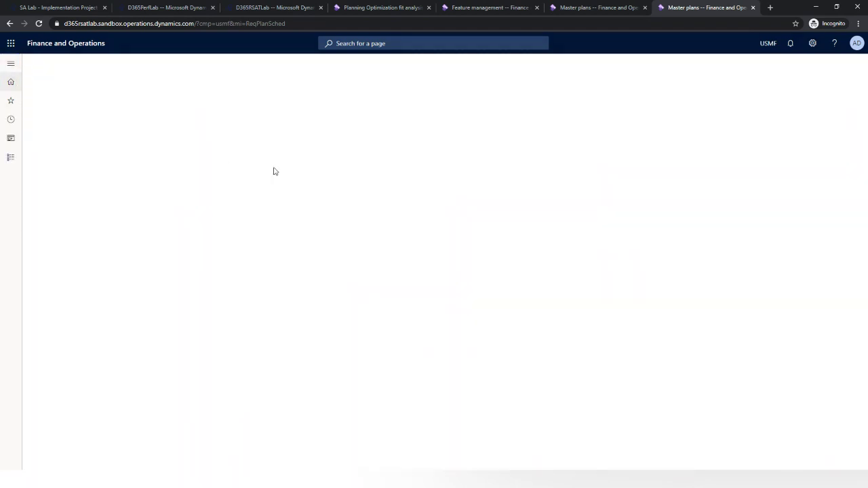
left_click(656, 117)
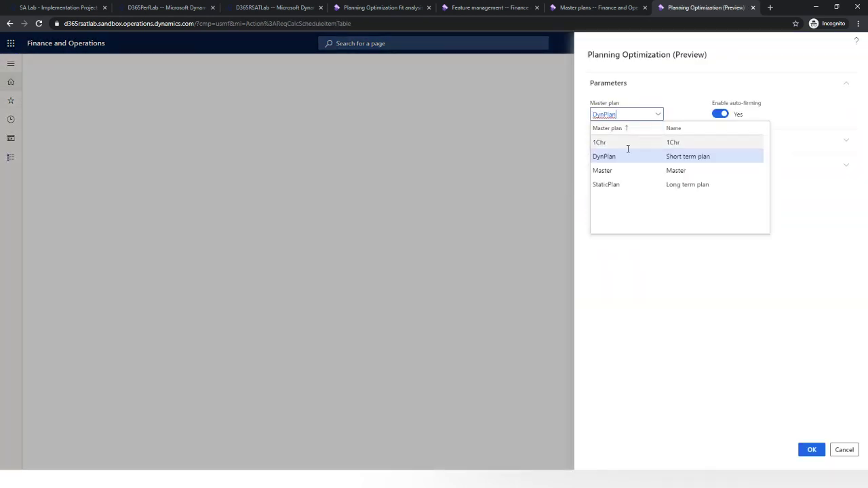
left_click(636, 185)
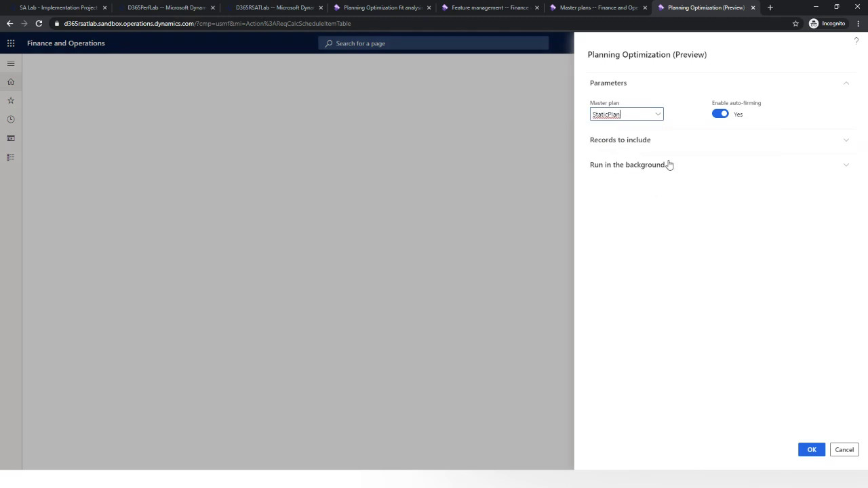
Clear the item number criterion from the records to include so the run covers all items.
left_click(841, 141)
left_click(604, 159)
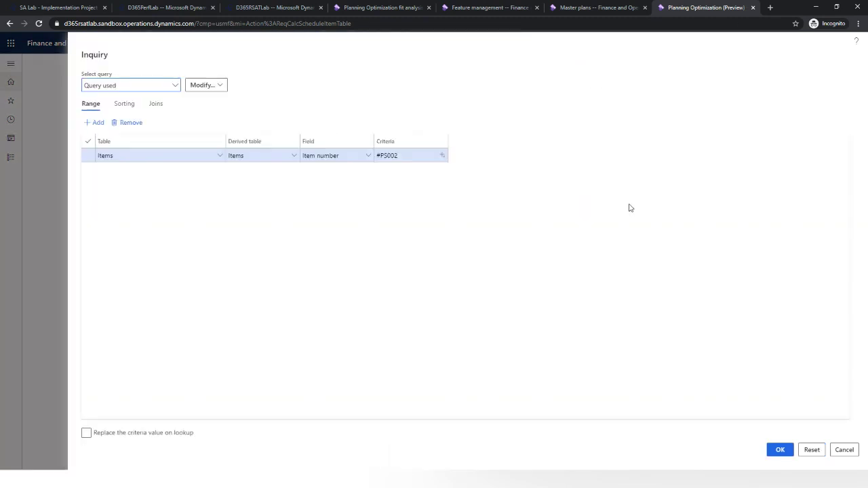
left_click(405, 161)
key("BackSpace")
key("BackSpace")
key("BackSpace")
key("BackSpace")
key("BackSpace")
key("BackSpace")
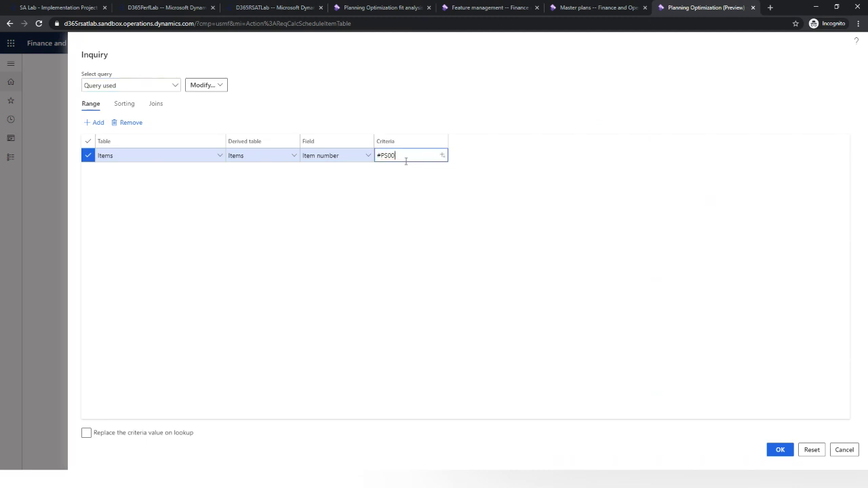
left_click(778, 450)
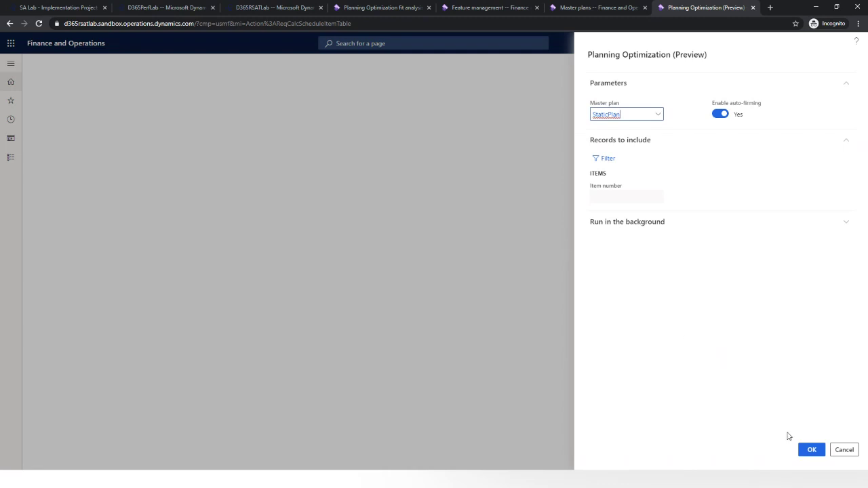
Review the background run options and start Planning Optimization for StaticPlan.
left_click(847, 226)
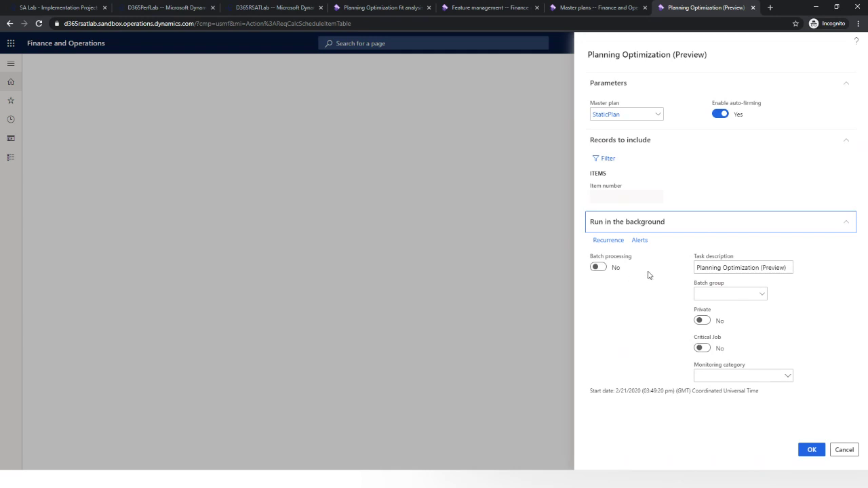
left_click(849, 225)
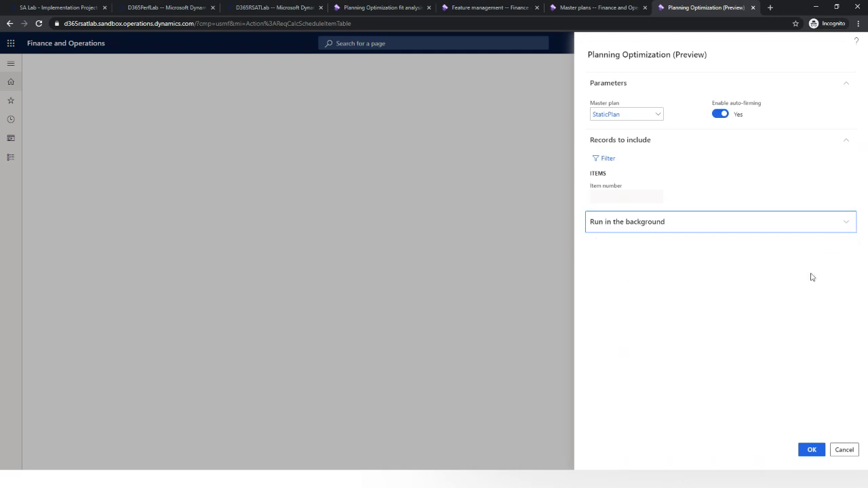
left_click(812, 450)
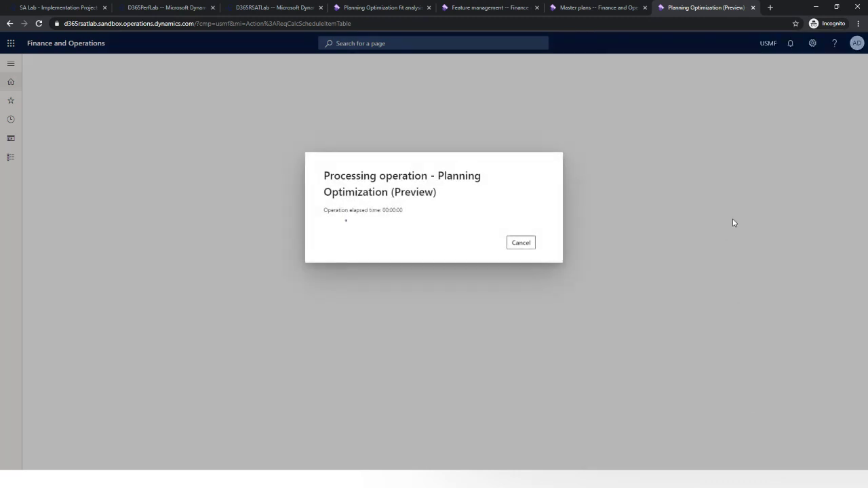
Open the StaticPlan planning history from the master plans tab and try to cancel the processing job.
left_click(610, 10)
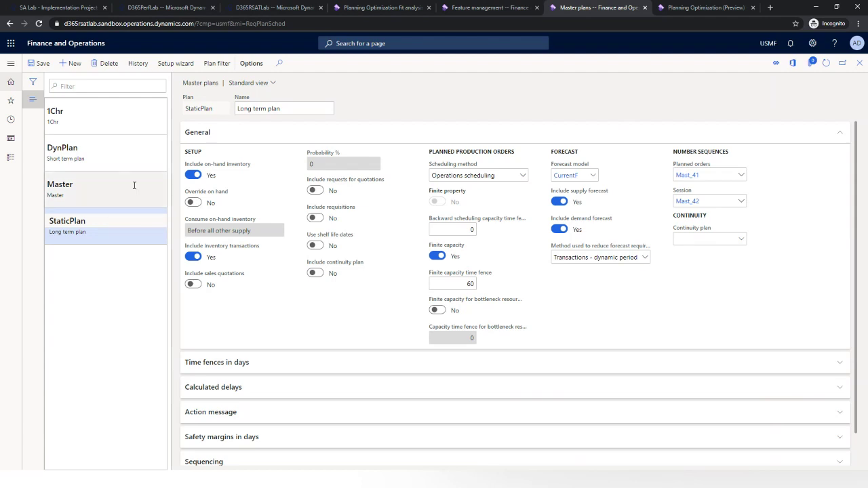
left_click(137, 63)
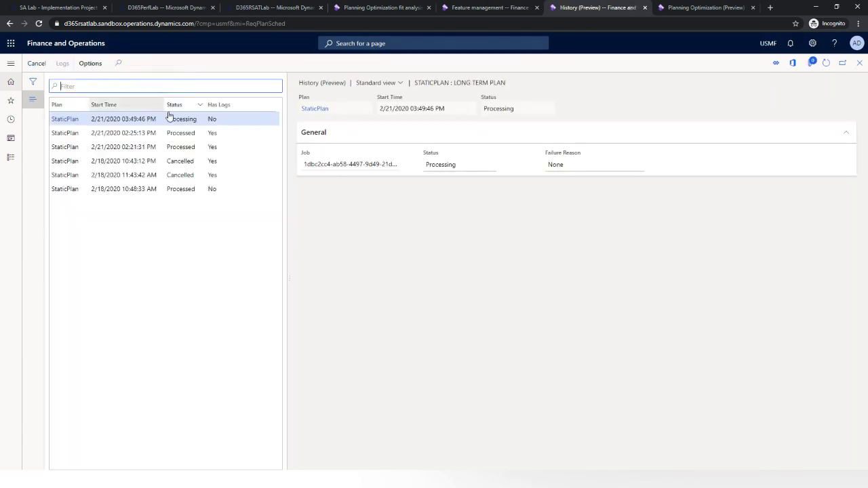
left_click(183, 119)
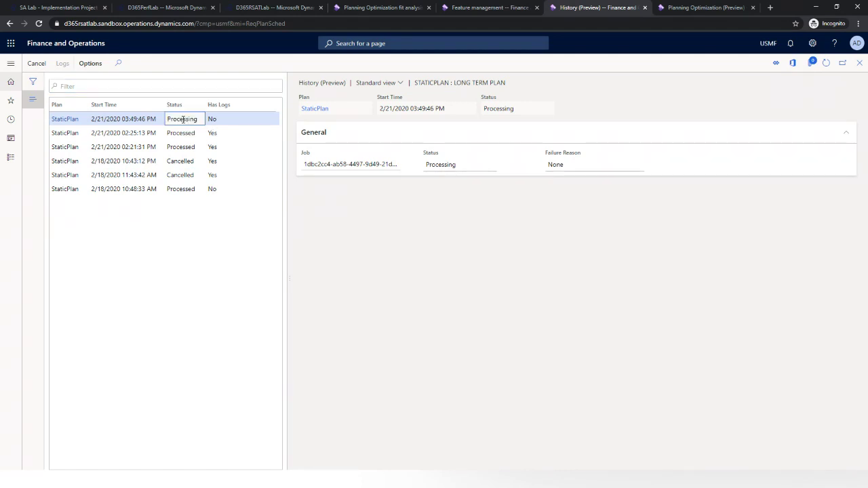
left_click(37, 63)
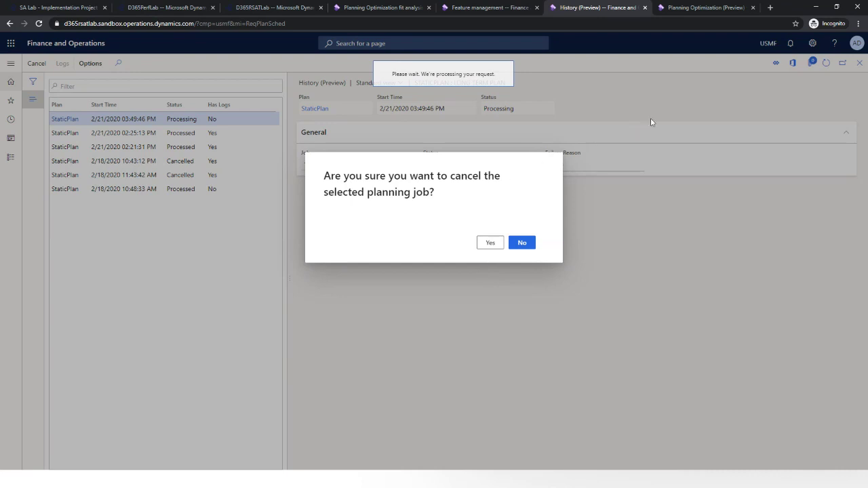
Check the Planning Optimization run, decline opening the plan history logs, and recheck the cancellation request.
left_click(687, 7)
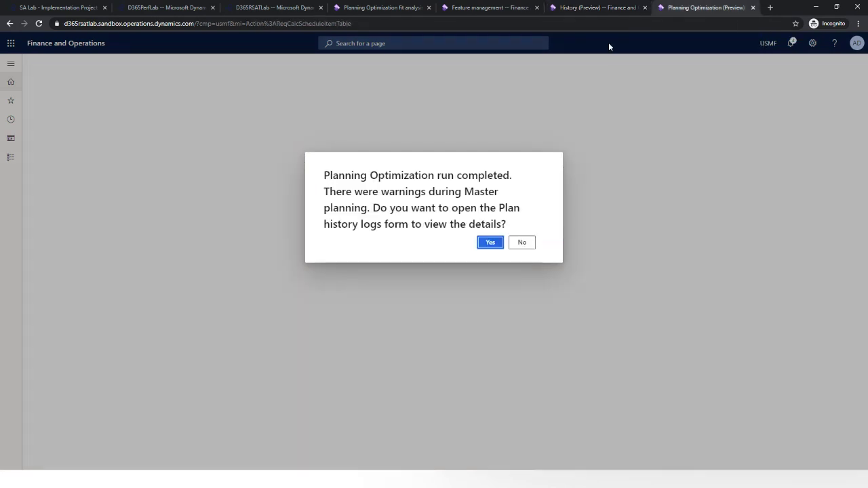
left_click(528, 246)
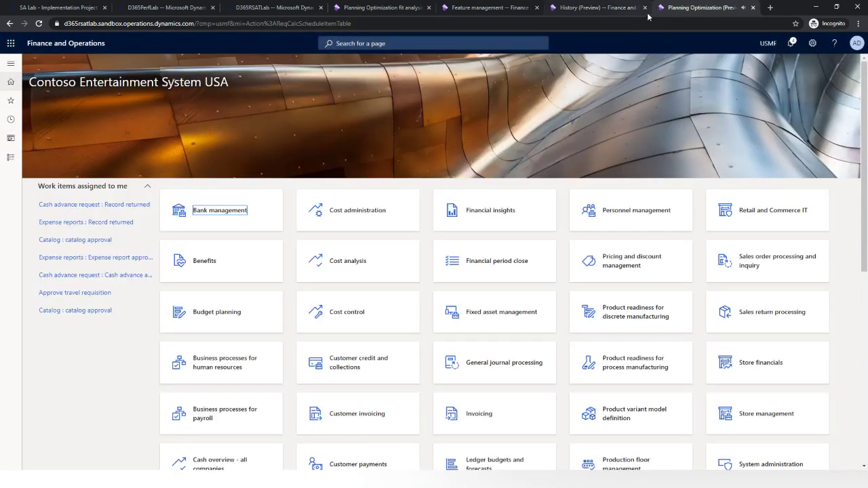
left_click(600, 12)
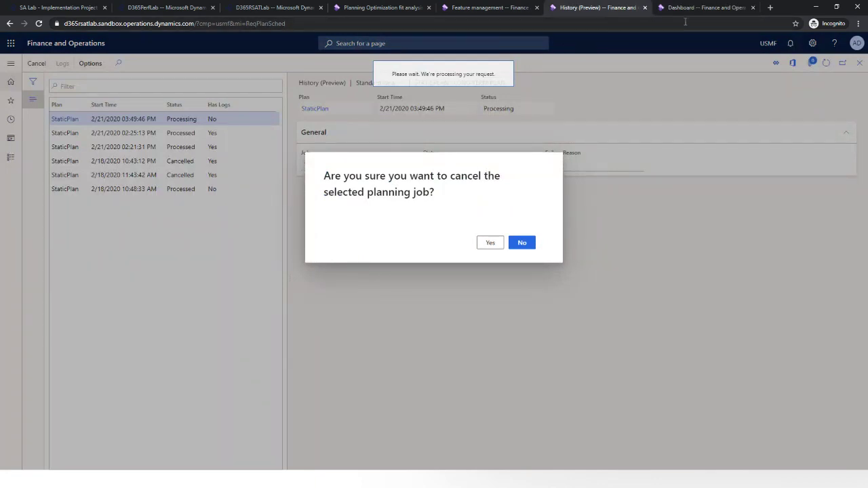
left_click(702, 8)
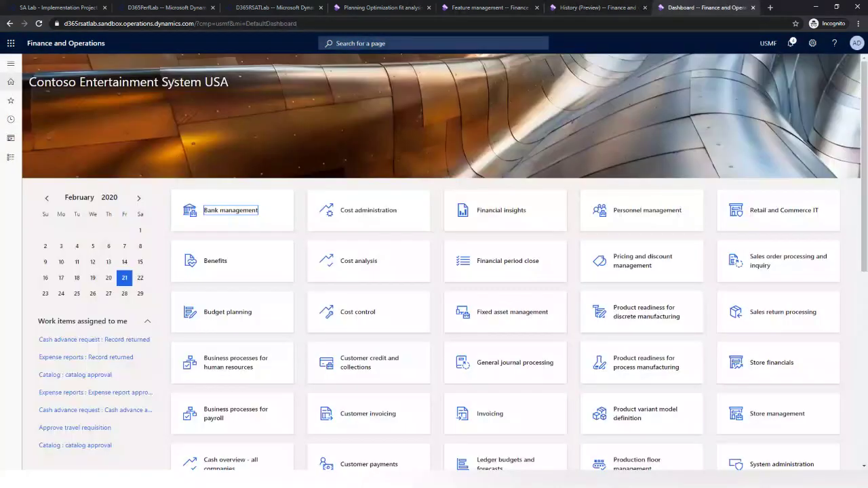
Open the master plans in the run's tab and show the planning history for StaticPlan.
left_click(11, 64)
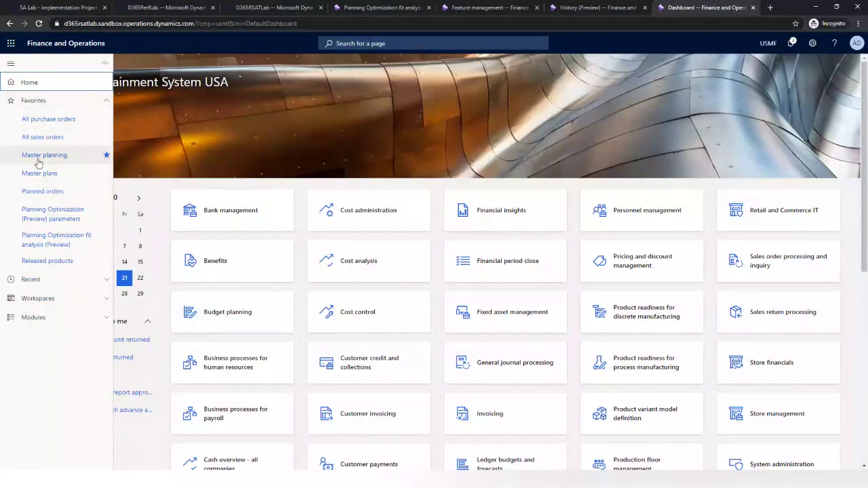
left_click(227, 174)
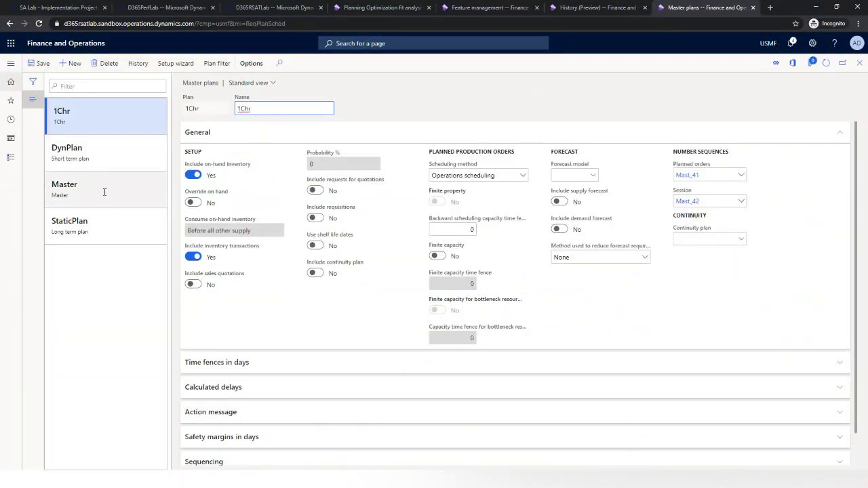
left_click(75, 225)
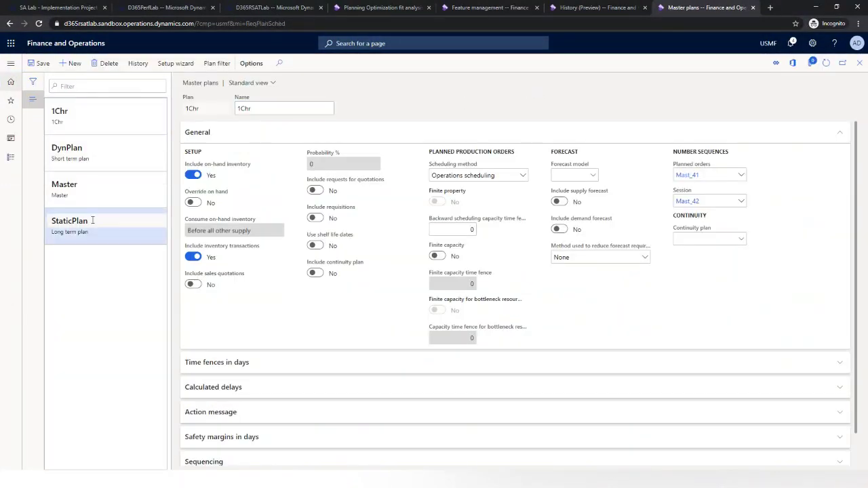
left_click(143, 64)
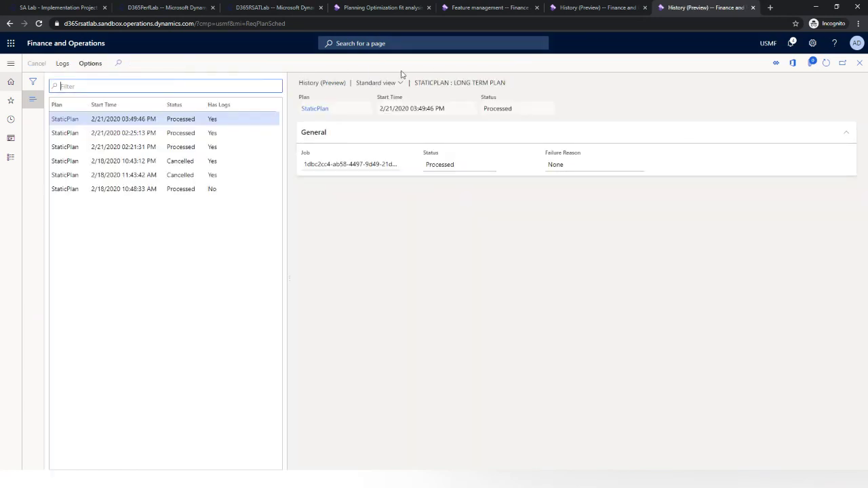
Compare the StaticPlan job statuses in both history tabs and expand the job cancellation messages.
left_click(605, 10)
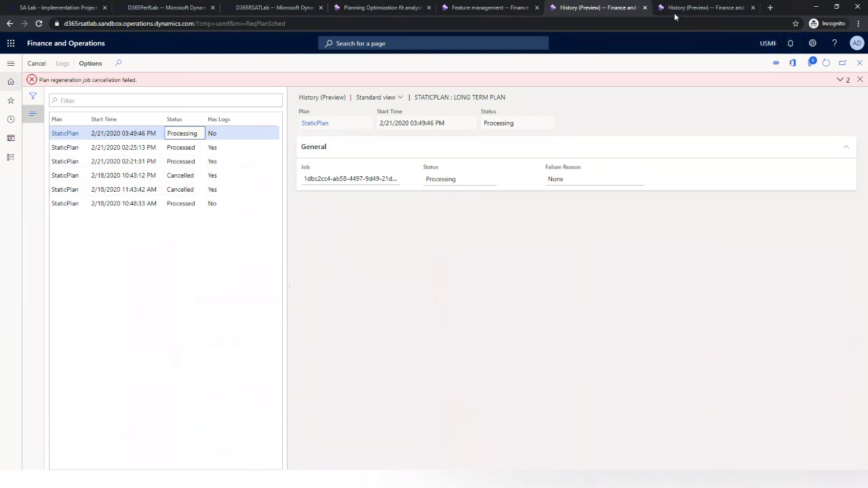
left_click(713, 13)
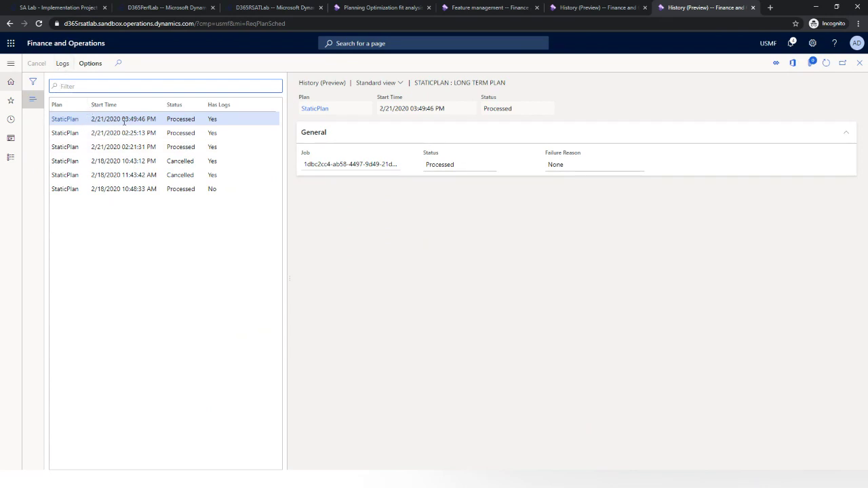
left_click(180, 175)
left_click(610, 8)
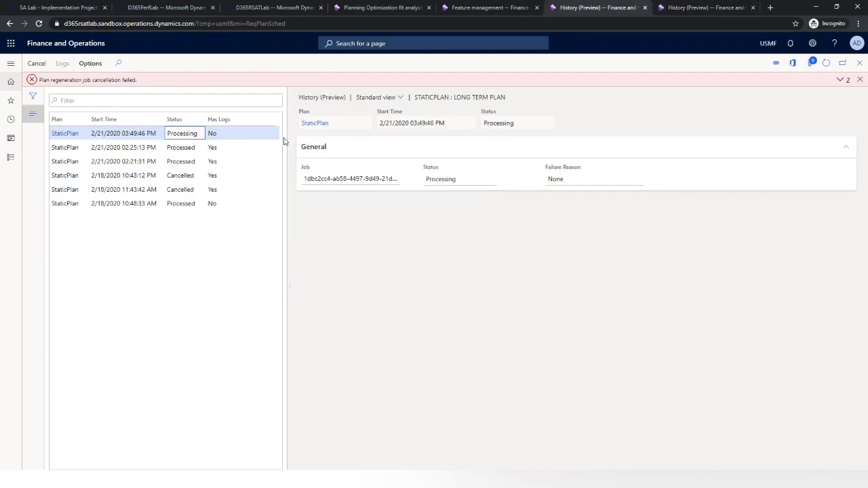
left_click(840, 80)
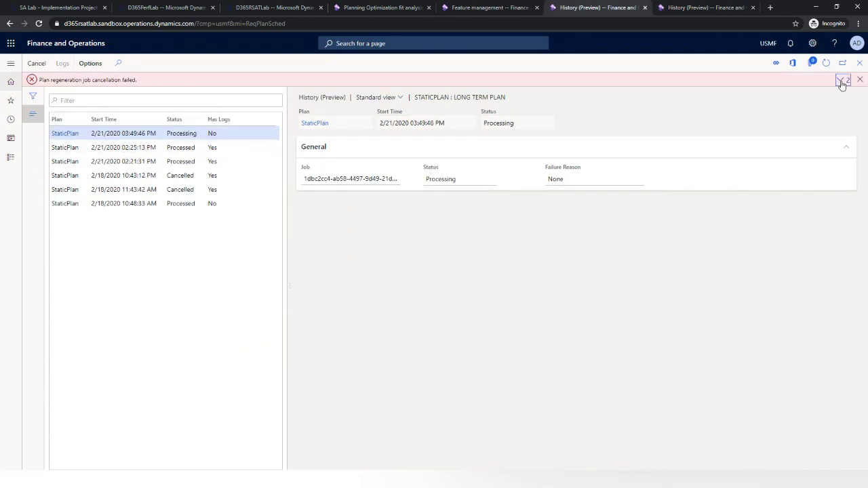
left_click(841, 81)
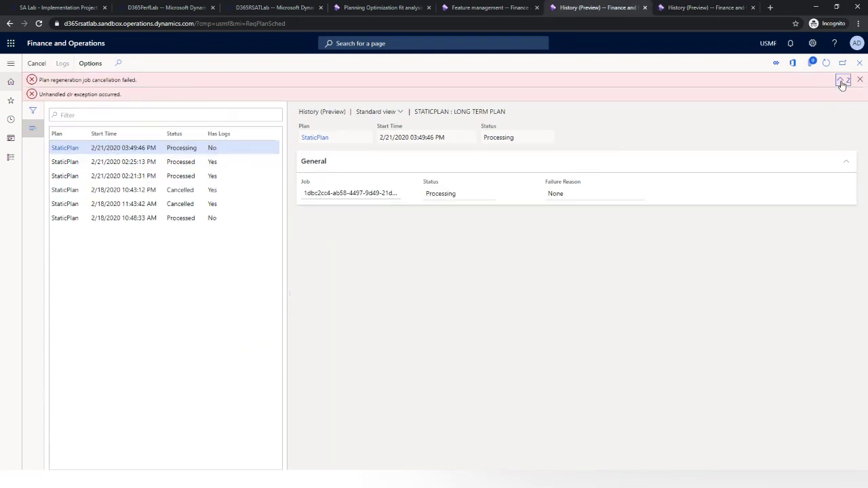
Open the logs of the cancelled StaticPlan job from 2/18/2020 11:43:42 AM and review their messages.
left_click(695, 10)
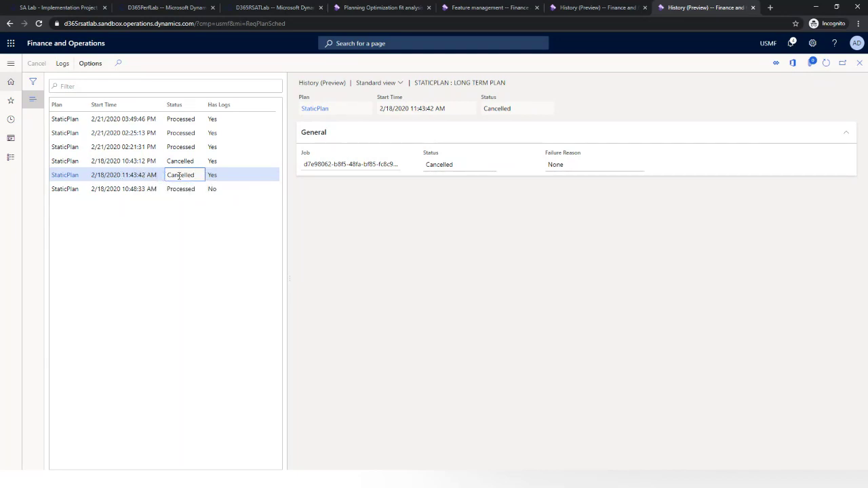
left_click(62, 64)
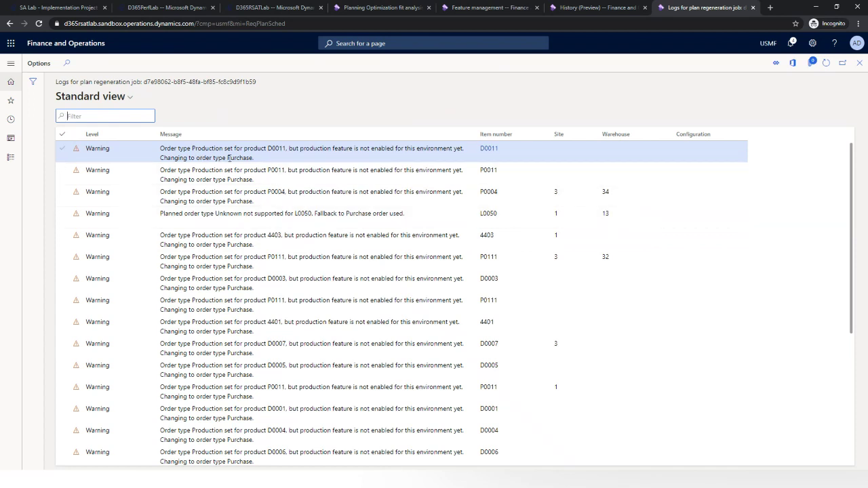
left_click_drag(853, 197, 848, 229)
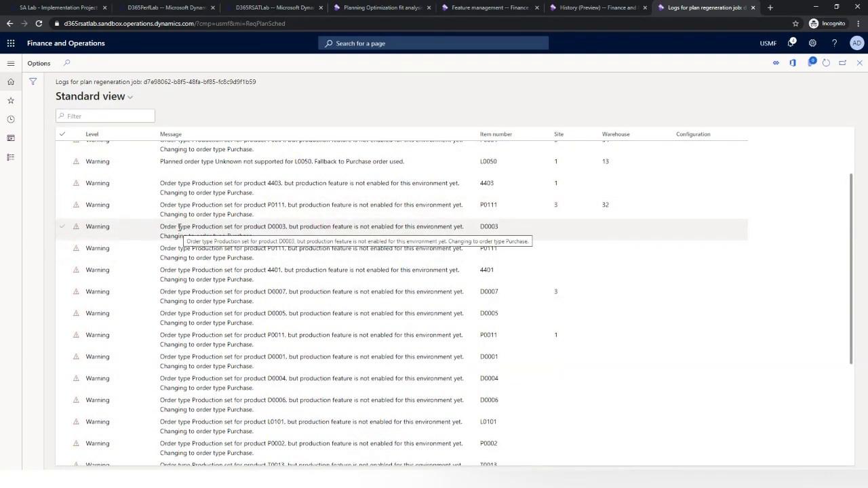